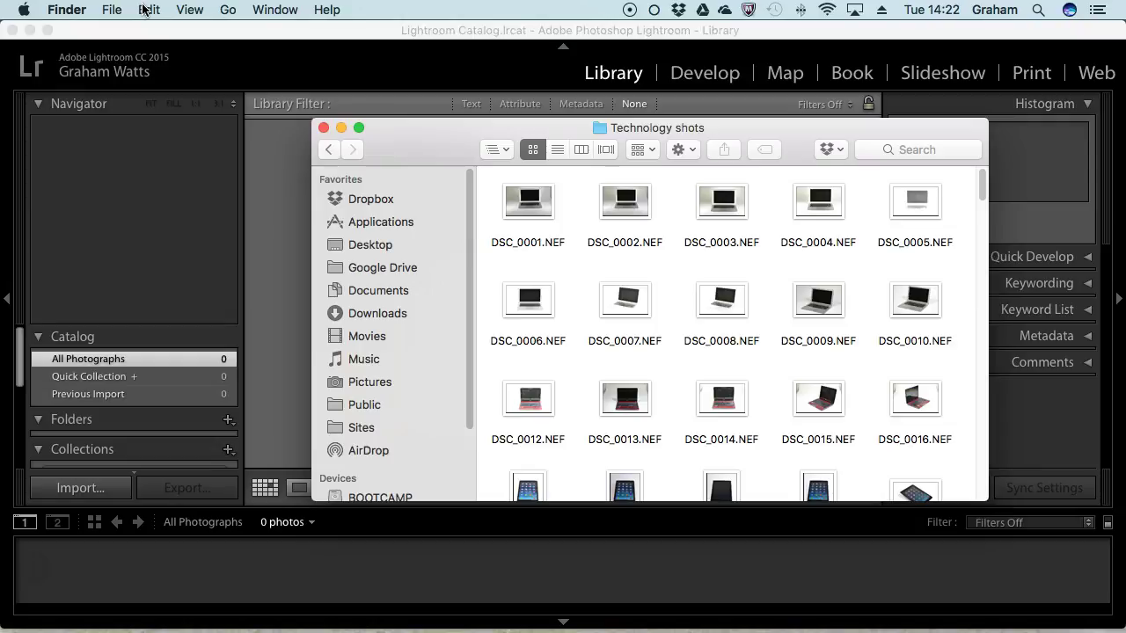
- Drag the Finder 'Technology shots' window aside and bring Lightroom's empty Library to the front
{"action": "left_click_drag", "start_coordinate": [402, 132], "coordinate": [334, 124]}
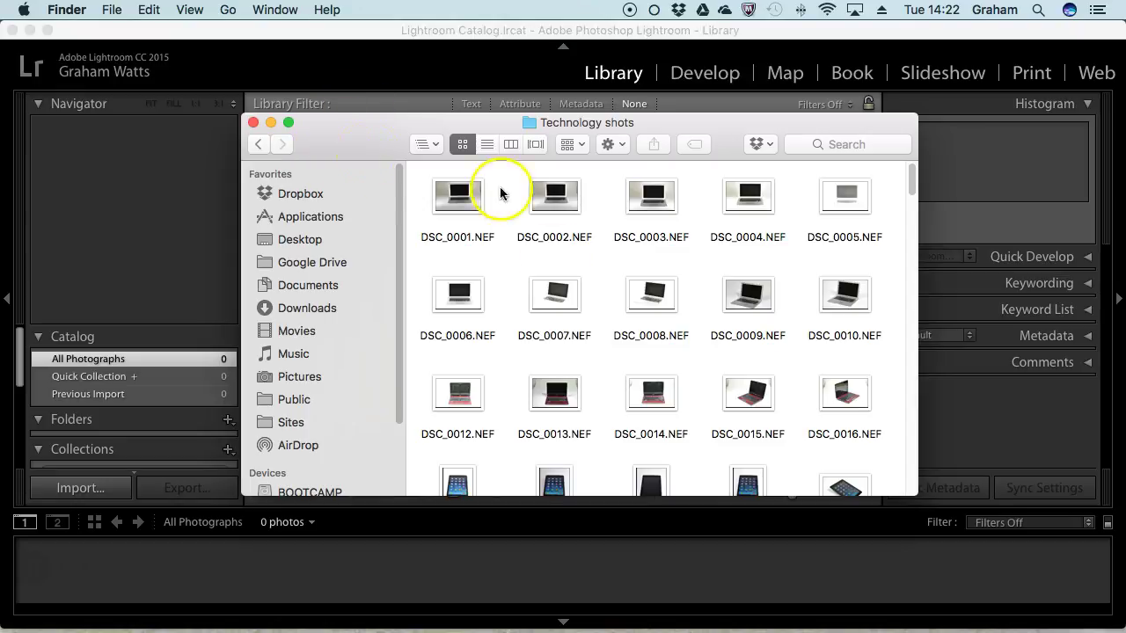
{"action": "left_click", "coordinate": [294, 104]}
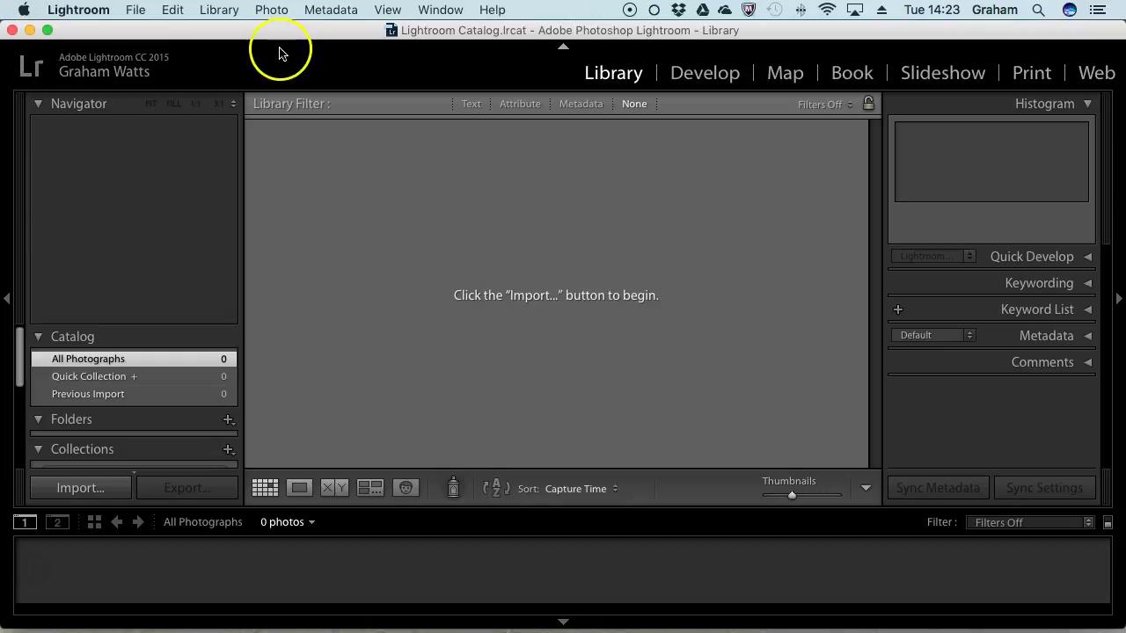
- Start a new catalog and name it Tech_Shots with a capital T
{"action": "left_click", "coordinate": [138, 11]}
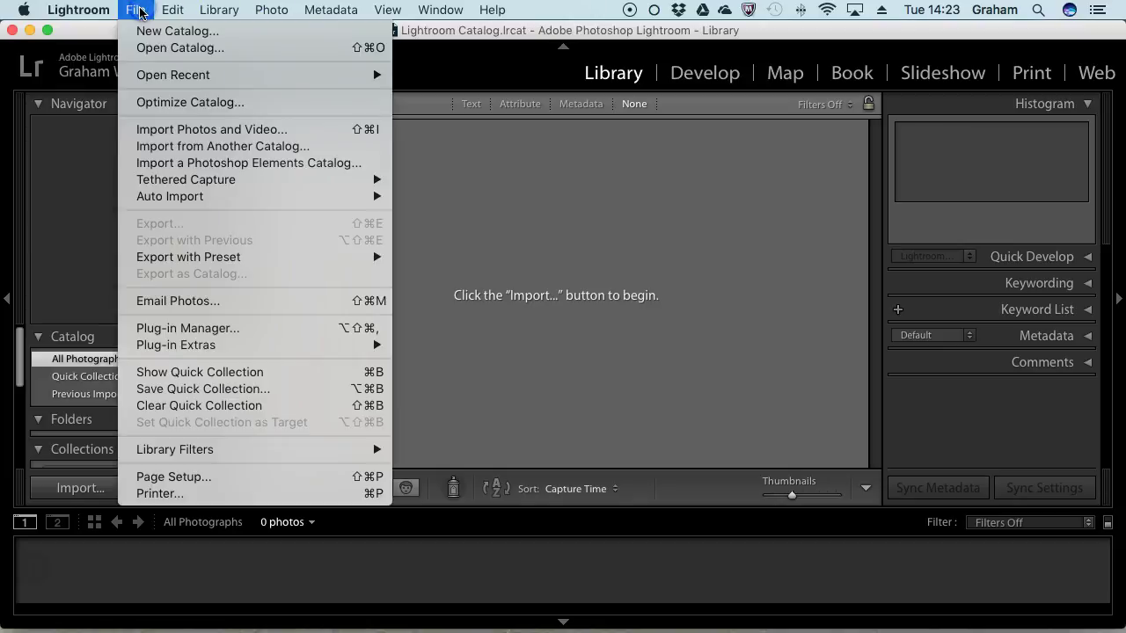
{"action": "left_click", "coordinate": [182, 34]}
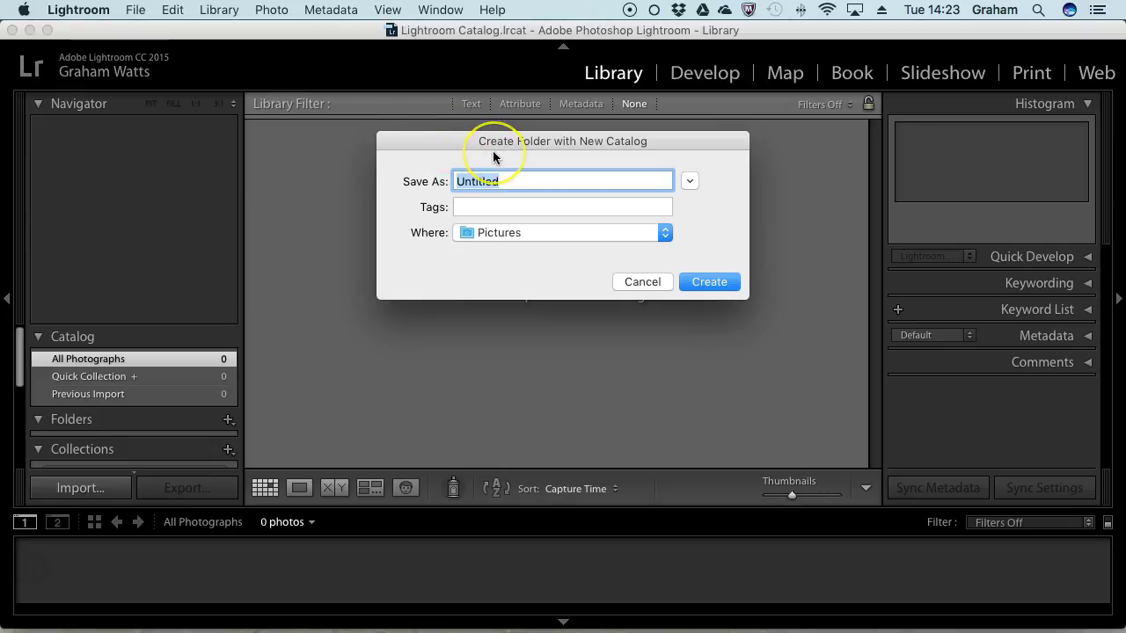
{"action": "type", "text": "tech_Shots"}
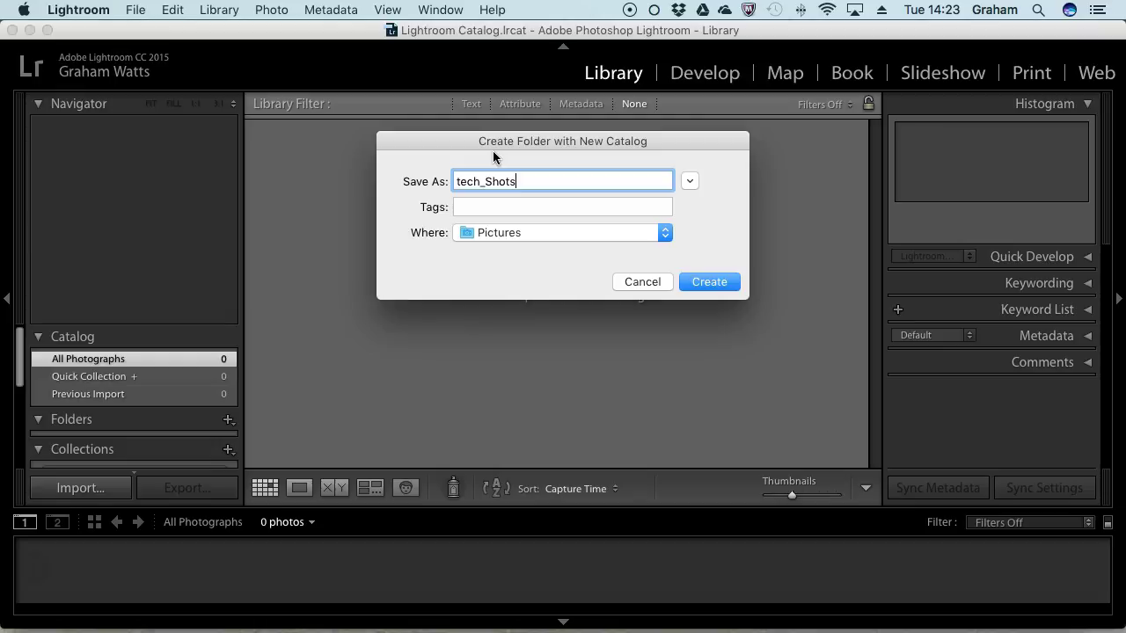
{"action": "left_click", "coordinate": [458, 181]}
{"action": "key", "text": "Delete"}
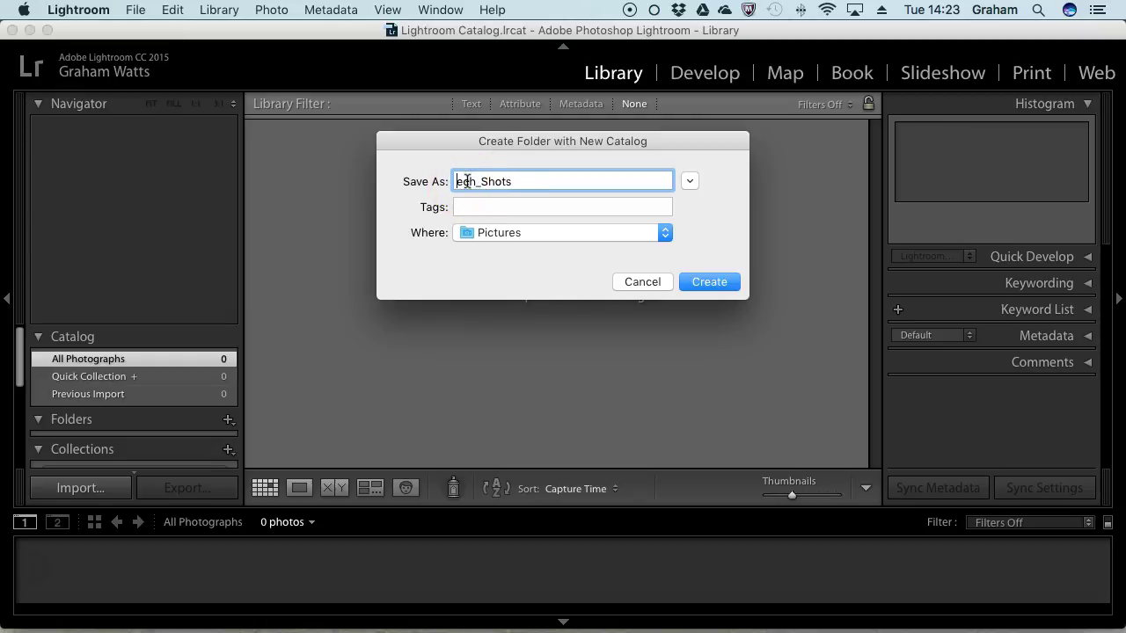
{"action": "type", "text": "T"}
{"action": "left_click", "coordinate": [538, 187]}
{"action": "left_click", "coordinate": [541, 184]}
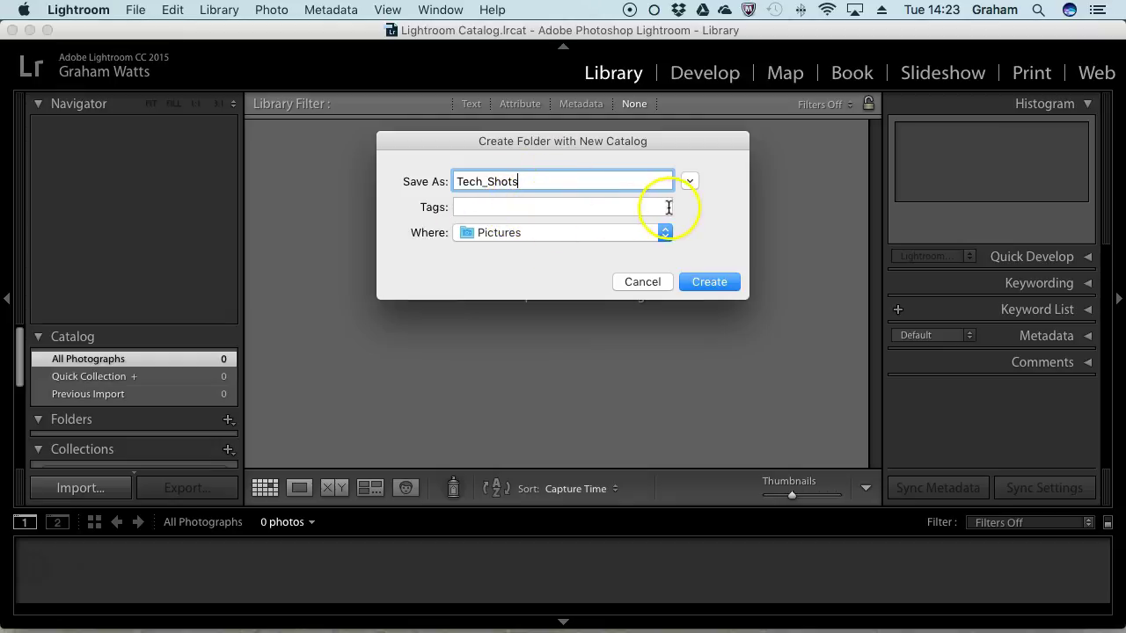
- Set the new catalog's save location to the Desktop and select the Tech_Shots name
{"action": "left_click", "coordinate": [543, 237]}
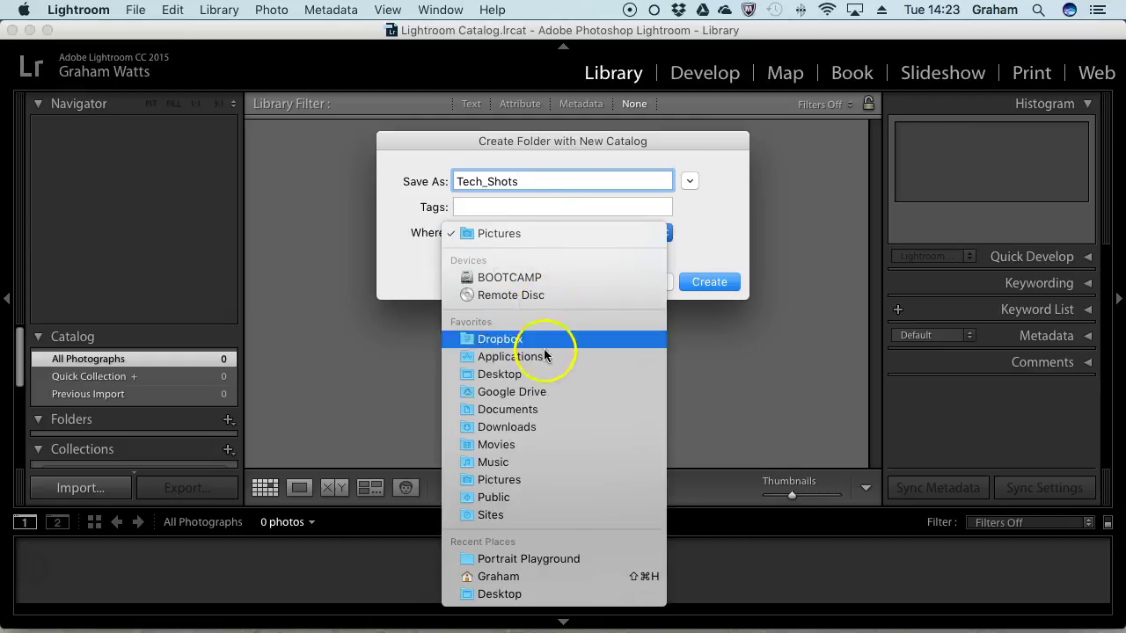
{"action": "left_click", "coordinate": [551, 596]}
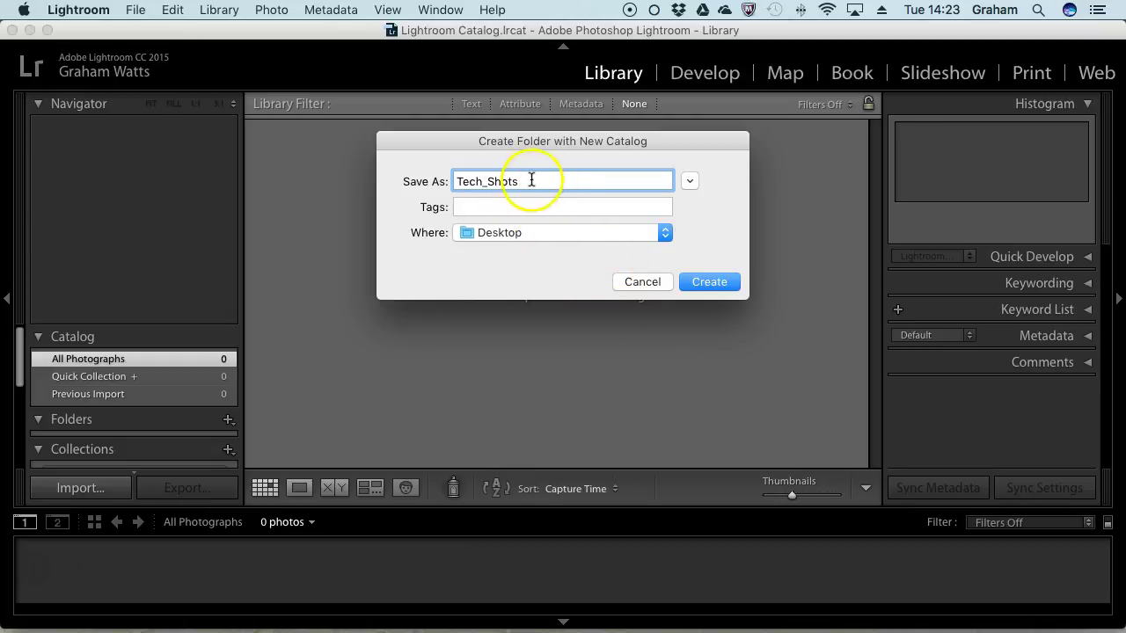
{"action": "left_click", "coordinate": [493, 181]}
{"action": "left_click_drag", "start_coordinate": [493, 182], "coordinate": [452, 184]}
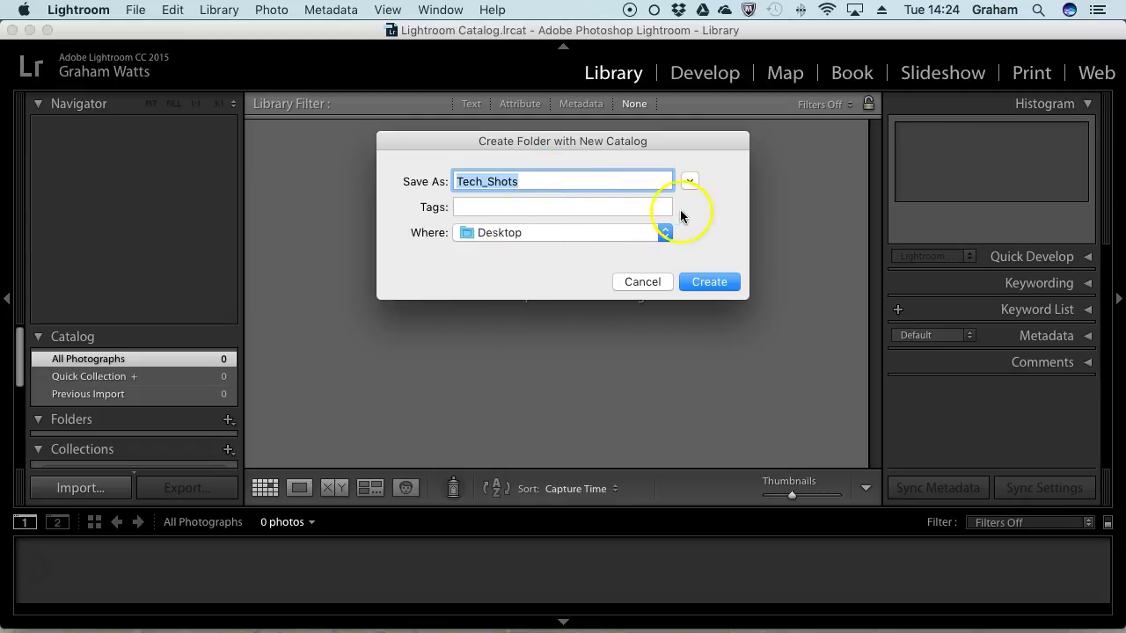
- Create Tech_Shots.lrcat, skipping the backup of the previous catalog
{"action": "left_click", "coordinate": [708, 282]}
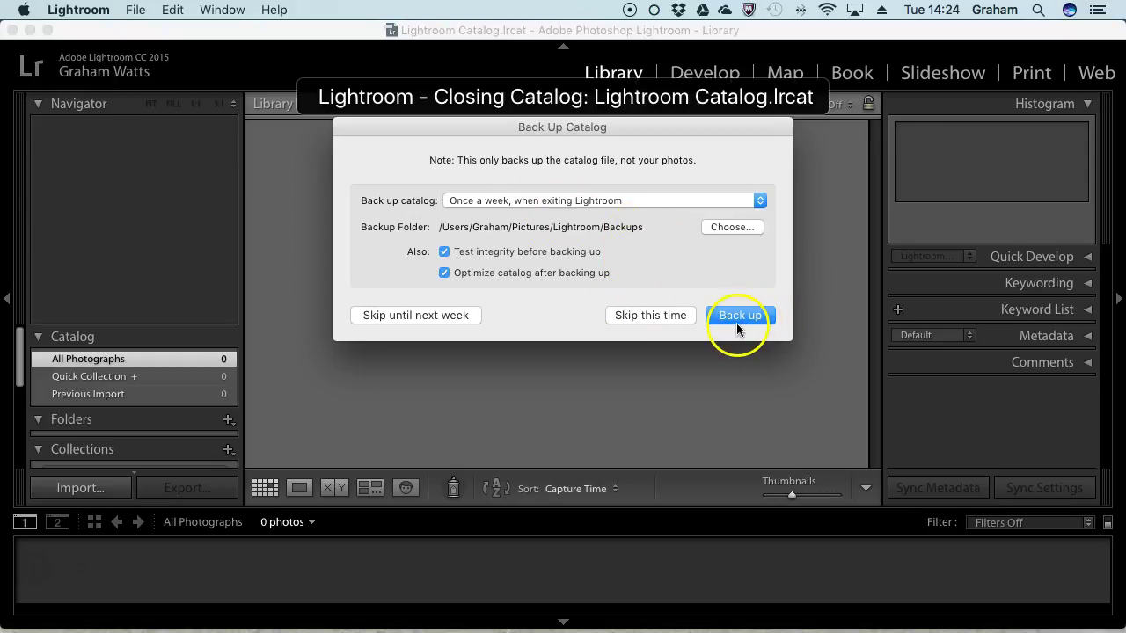
{"action": "left_click", "coordinate": [651, 319]}
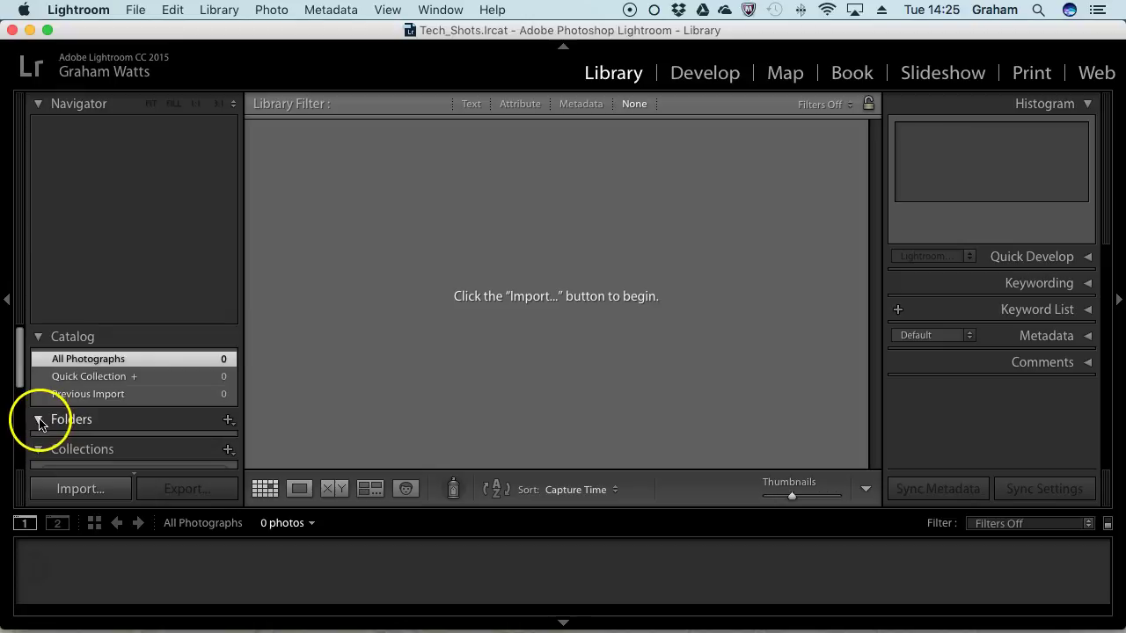
- Review the left panel's sections, then collapse the Navigator panel
{"action": "scroll", "coordinate": [146, 396], "scroll_direction": "down", "scroll_amount": 5}
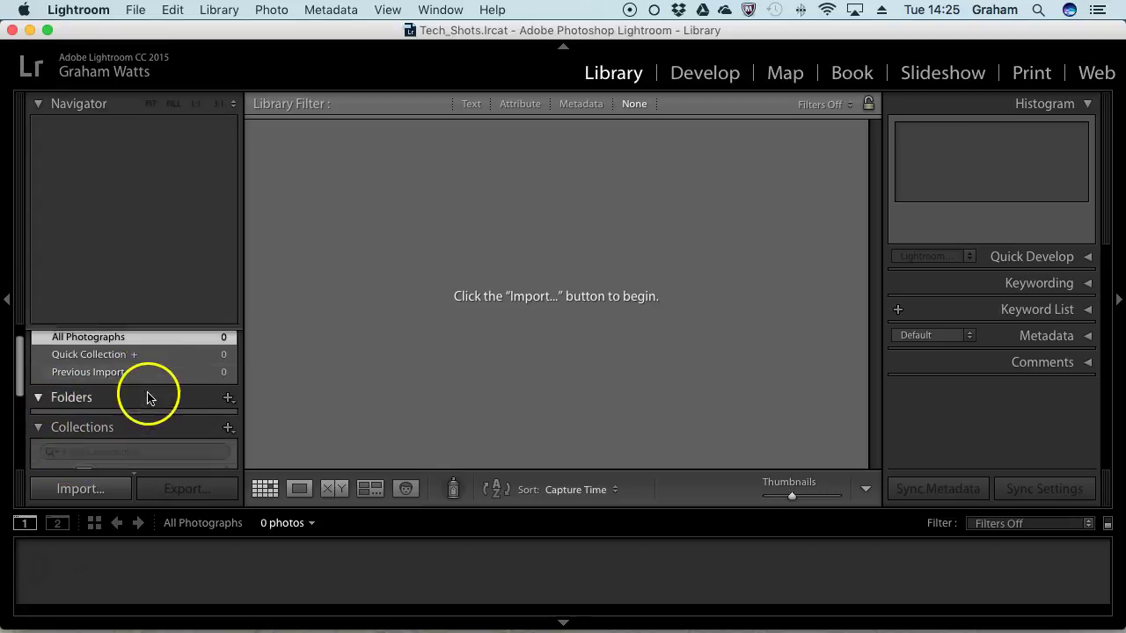
{"action": "scroll", "coordinate": [102, 381], "scroll_direction": "up", "scroll_amount": 1}
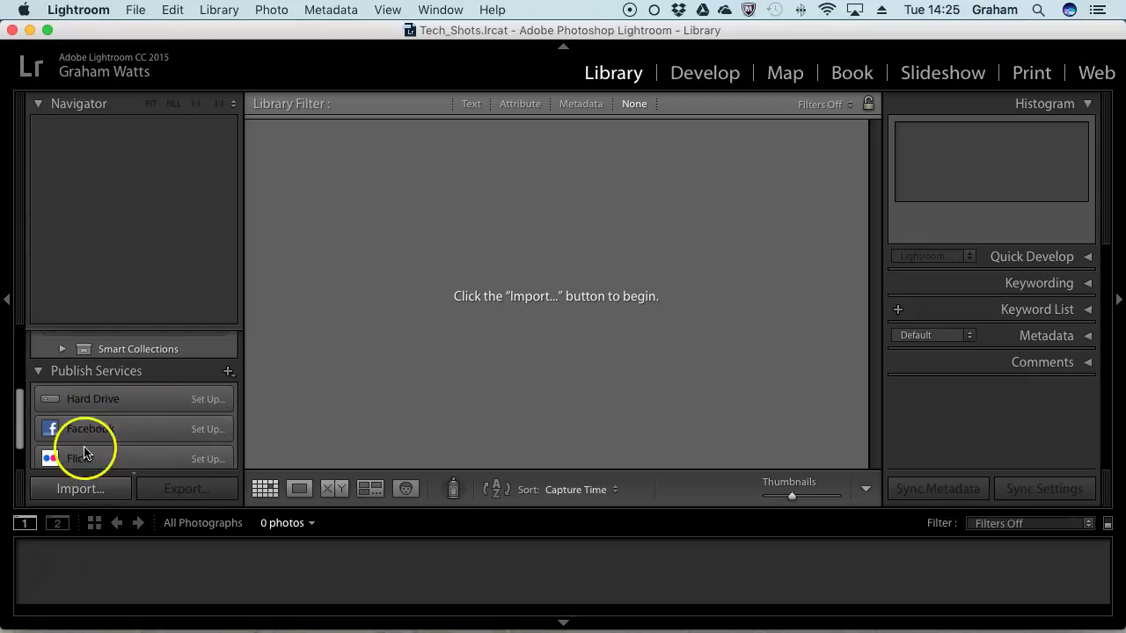
{"action": "scroll", "coordinate": [134, 403], "scroll_direction": "up", "scroll_amount": 5}
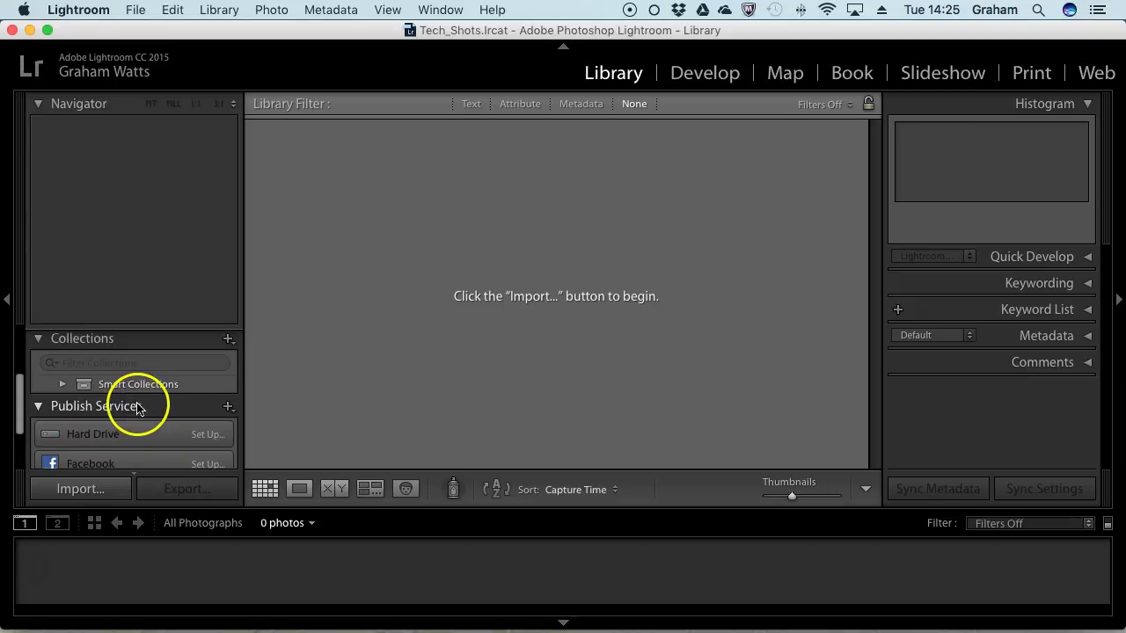
{"action": "scroll", "coordinate": [134, 392], "scroll_direction": "up", "scroll_amount": 1}
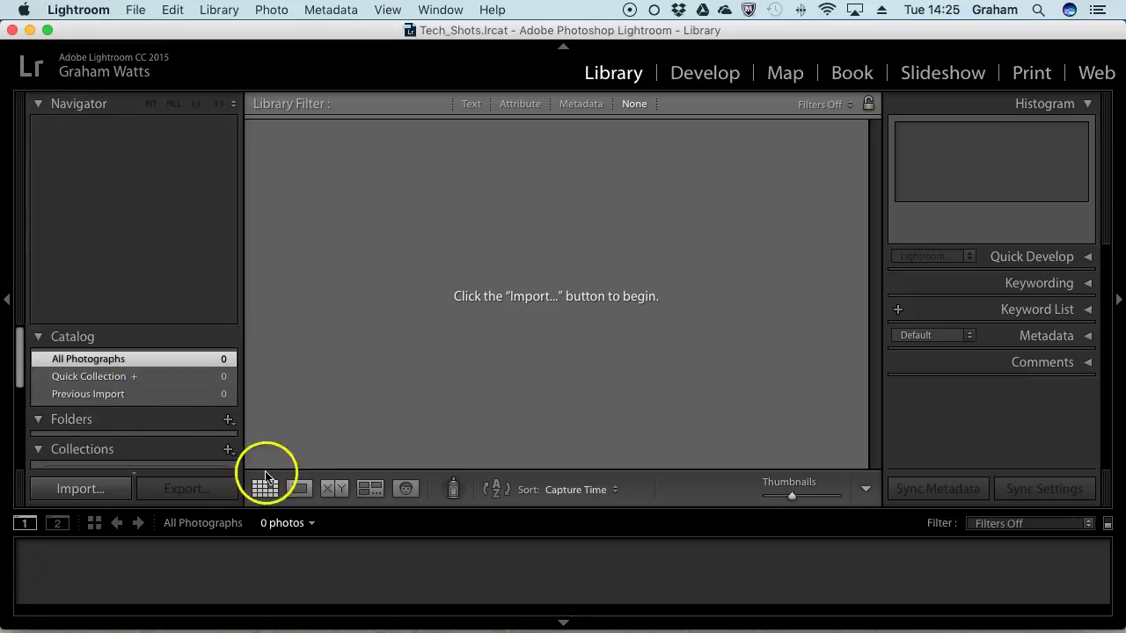
{"action": "left_click", "coordinate": [49, 104]}
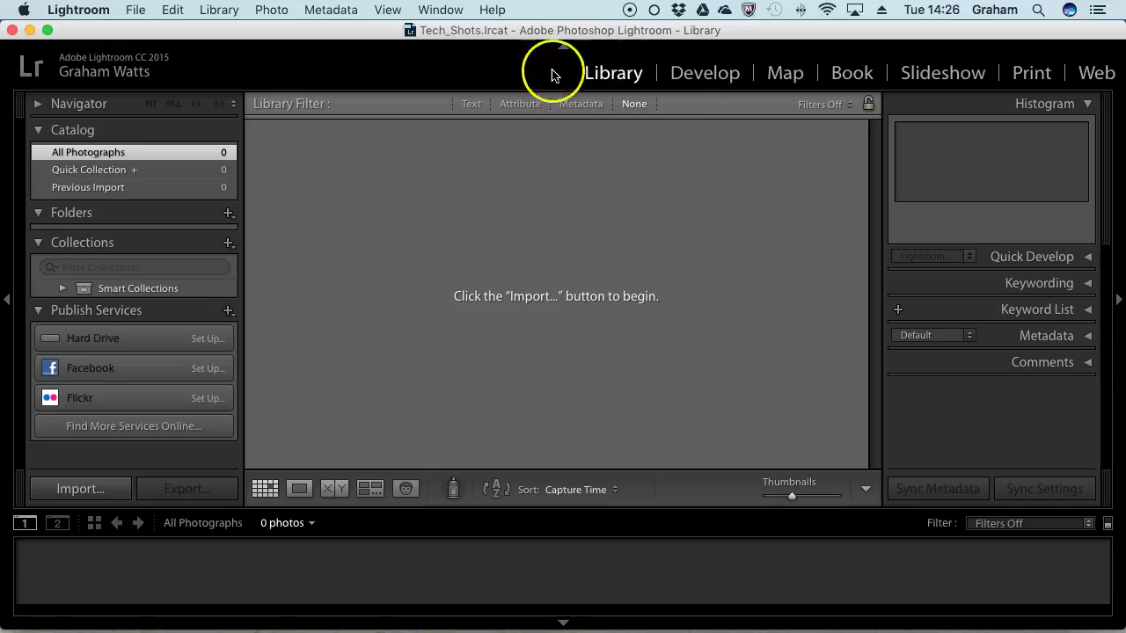
- Switch from Library to the Develop module for the Tech_Shots catalog
{"action": "left_click", "coordinate": [722, 76]}
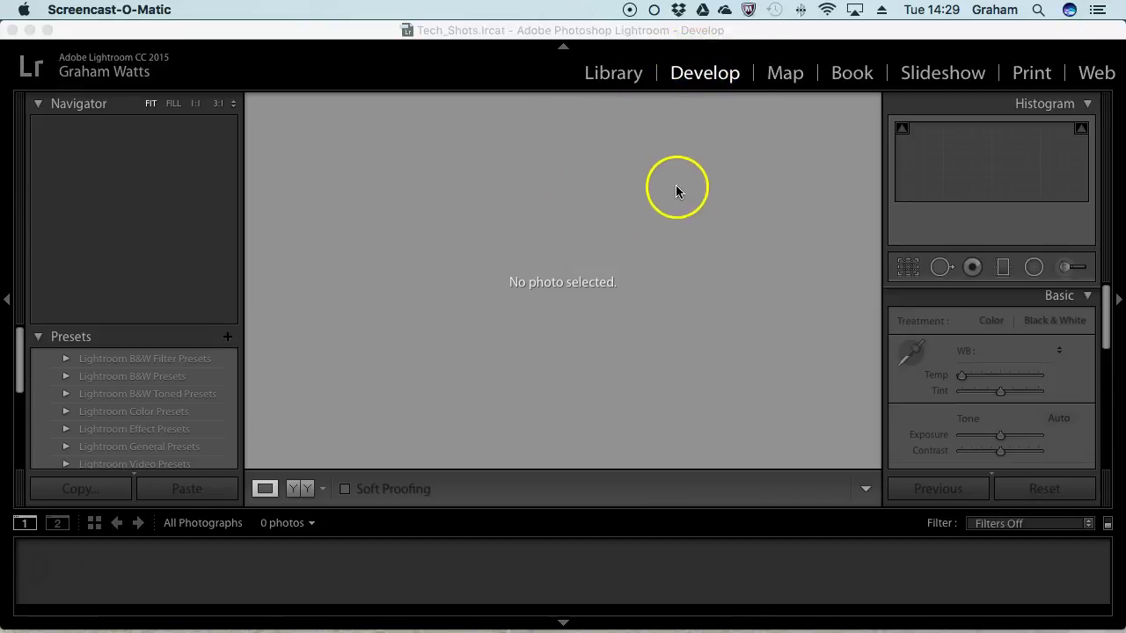
- Open the Map module and close its 'Using the Map Module' tip and marker legend
{"action": "left_click", "coordinate": [787, 80]}
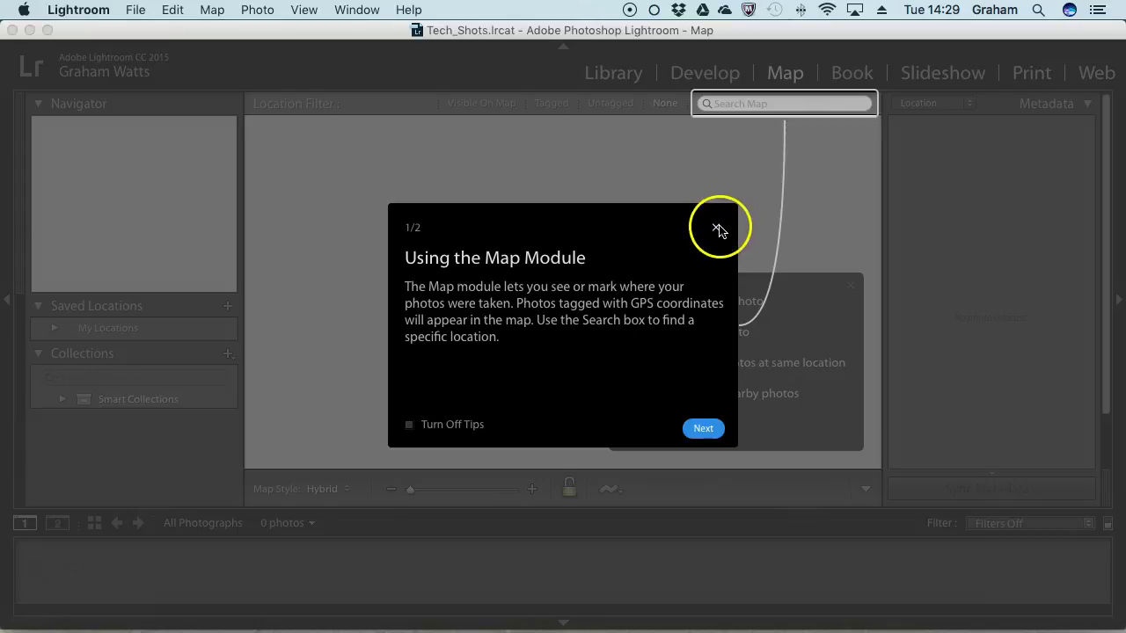
{"action": "left_click", "coordinate": [717, 229]}
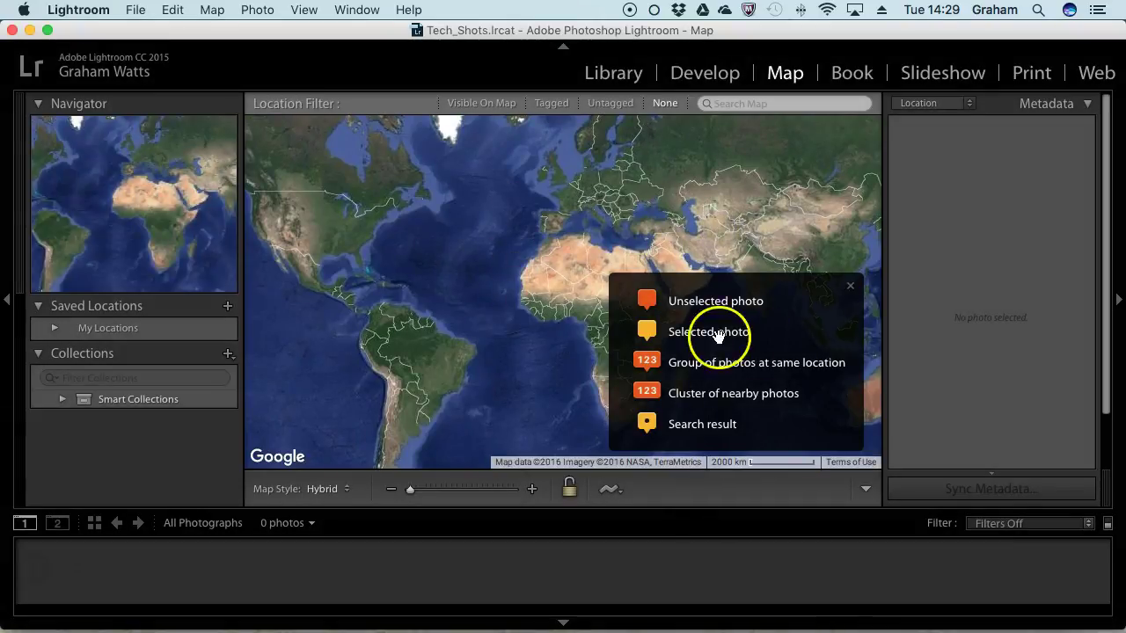
{"action": "left_click", "coordinate": [850, 285]}
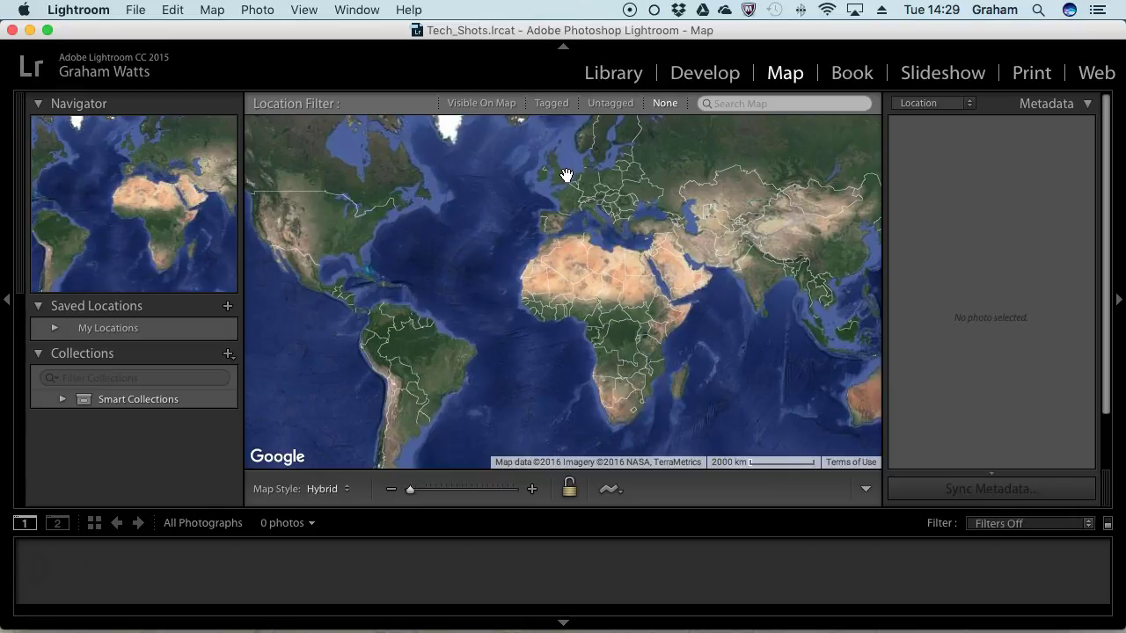
{"action": "left_click", "coordinate": [741, 113]}
- Visit the Book module, then switch to the Slideshow module
{"action": "left_click", "coordinate": [770, 83]}
{"action": "left_click", "coordinate": [859, 78]}
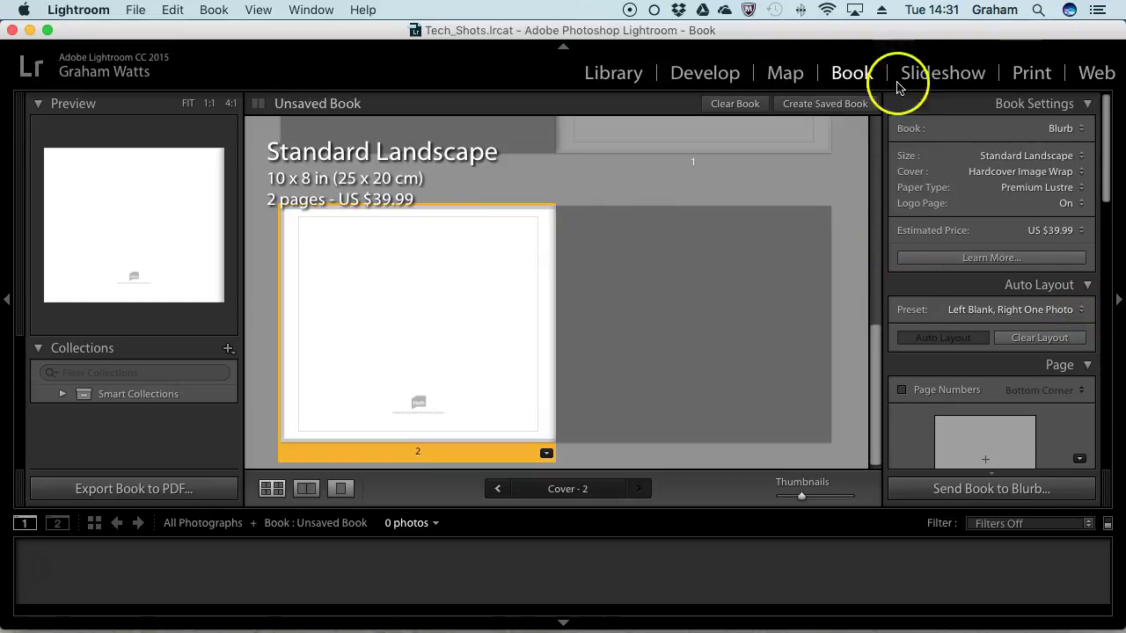
{"action": "left_click", "coordinate": [951, 77]}
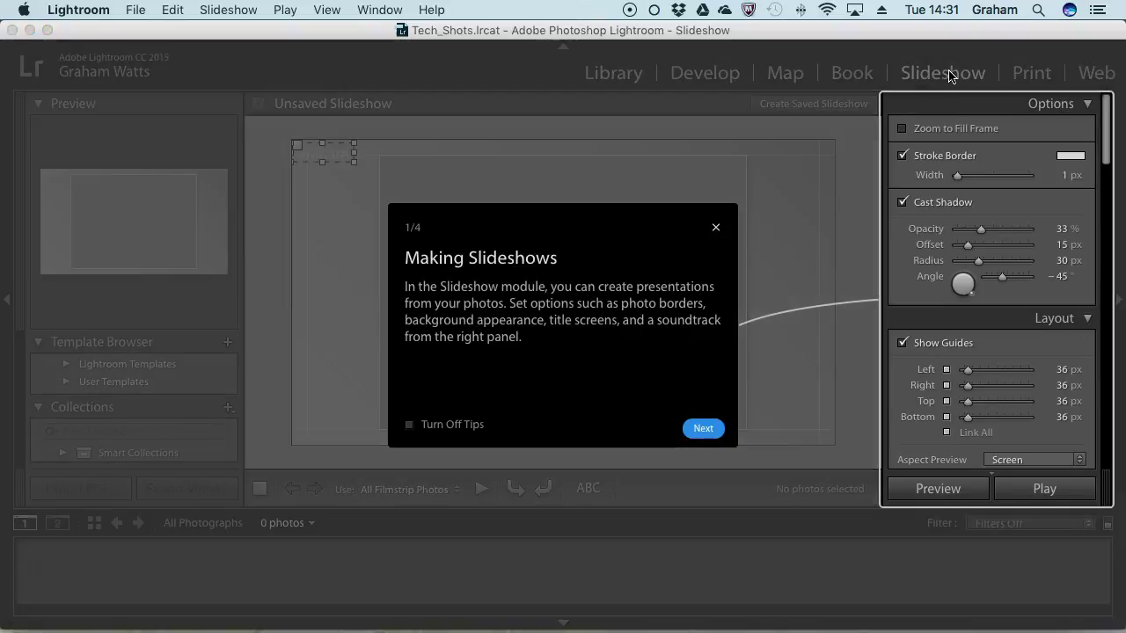
- Dismiss the Making Slideshows tip to reveal the empty slideshow layout
{"action": "left_click", "coordinate": [715, 228]}
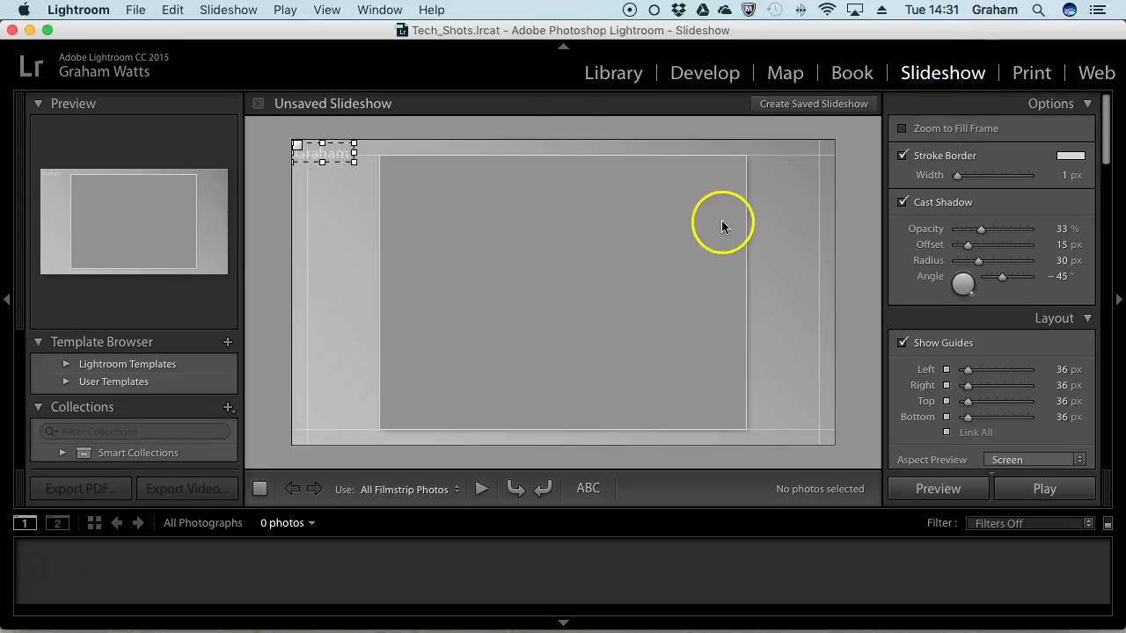
- Open the Print module, turn off and close its tips, and browse the print settings
{"action": "left_click", "coordinate": [1026, 75]}
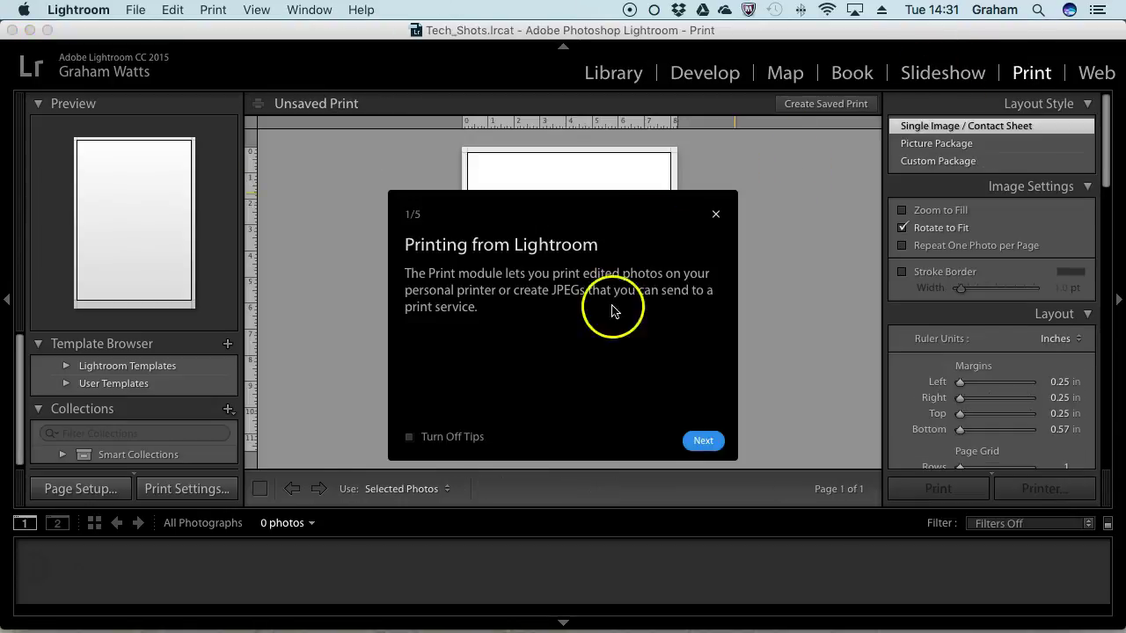
{"action": "left_click", "coordinate": [431, 437]}
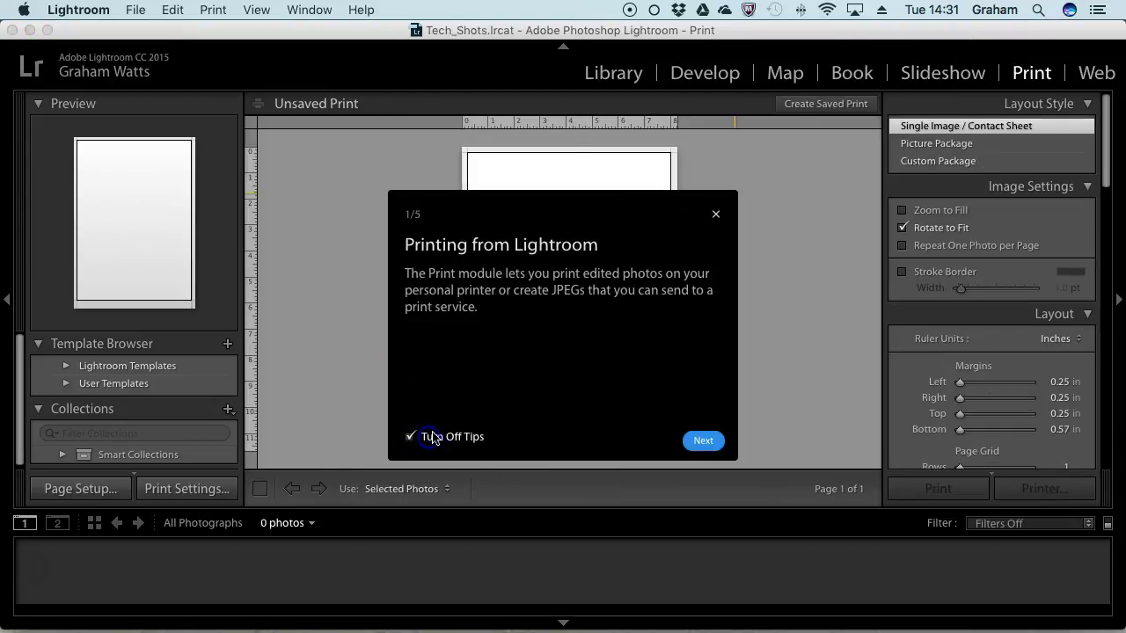
{"action": "left_click", "coordinate": [715, 214]}
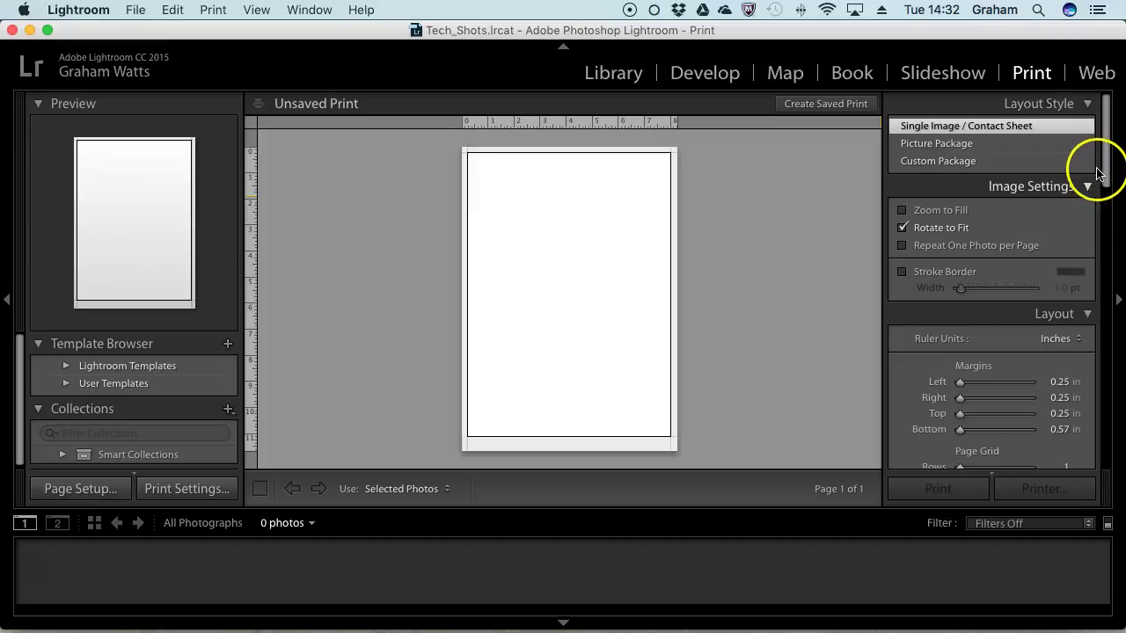
{"action": "left_click_drag", "start_coordinate": [1105, 171], "coordinate": [1112, 285]}
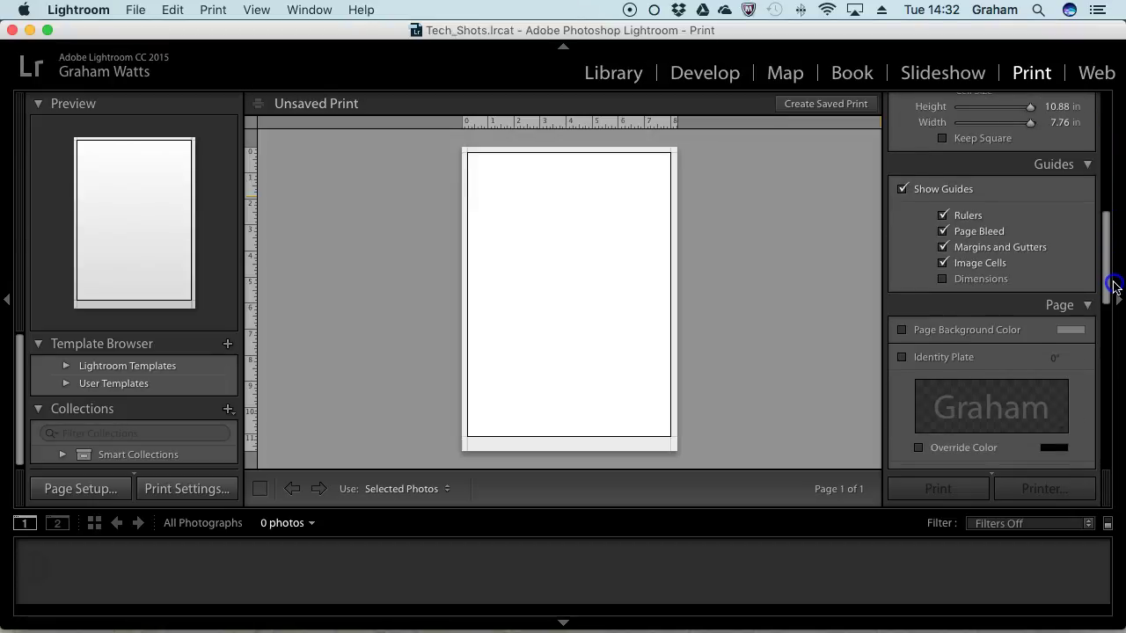
{"action": "scroll", "coordinate": [1109, 286], "scroll_direction": "down", "scroll_amount": 3}
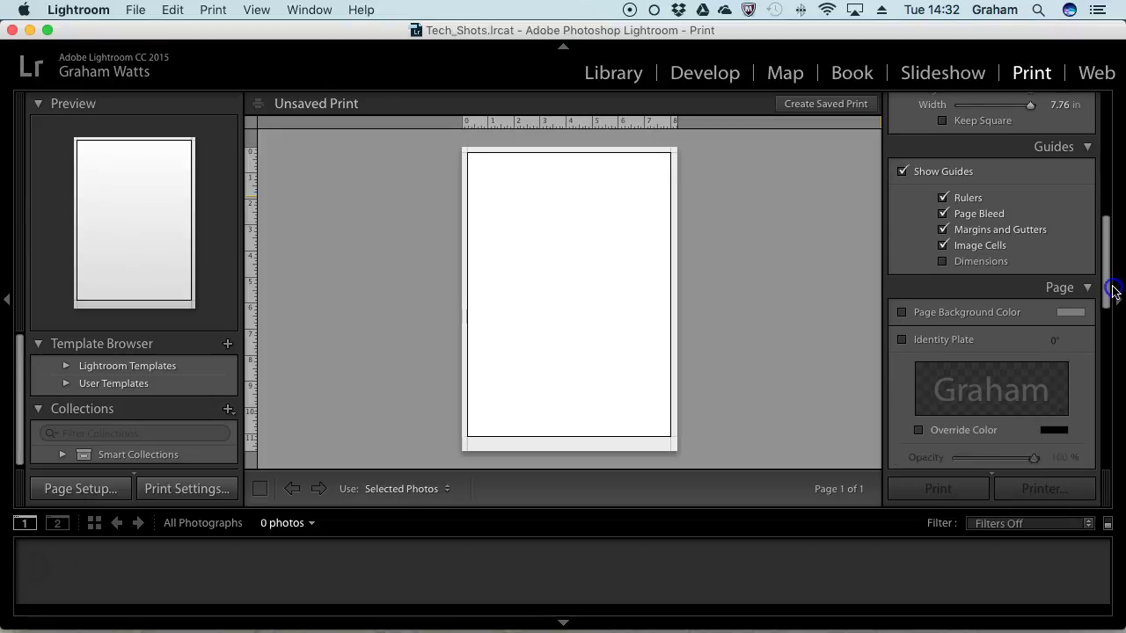
{"action": "left_click_drag", "start_coordinate": [1105, 288], "coordinate": [1108, 139]}
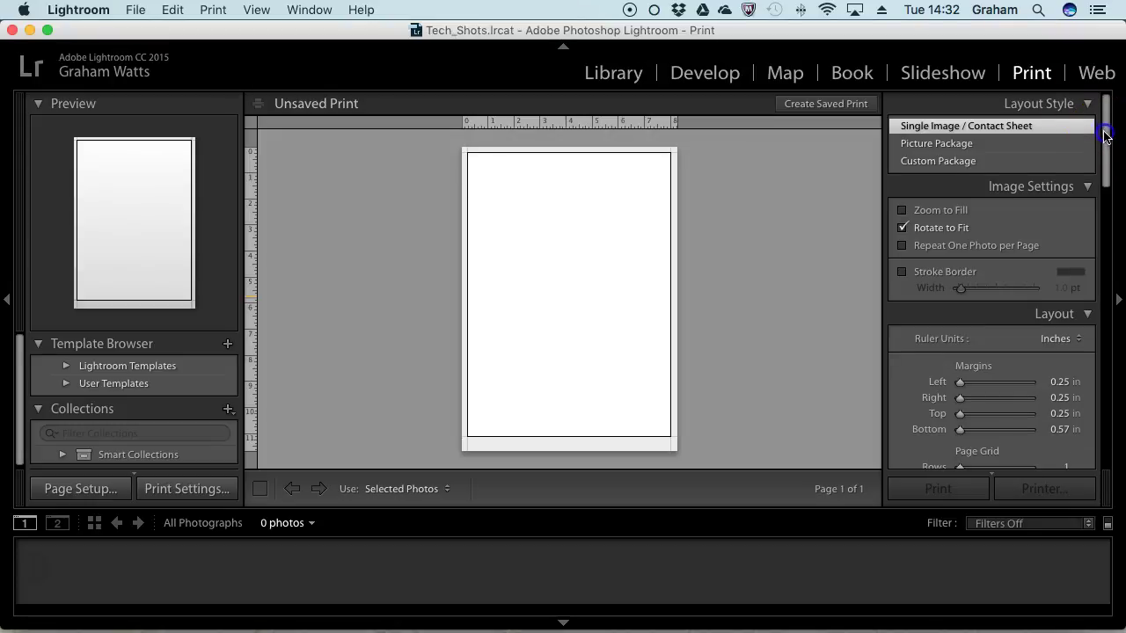
- Set the print Layout Style to Picture Package
{"action": "left_click", "coordinate": [1088, 112]}
{"action": "left_click", "coordinate": [1088, 115]}
{"action": "left_click", "coordinate": [956, 145]}
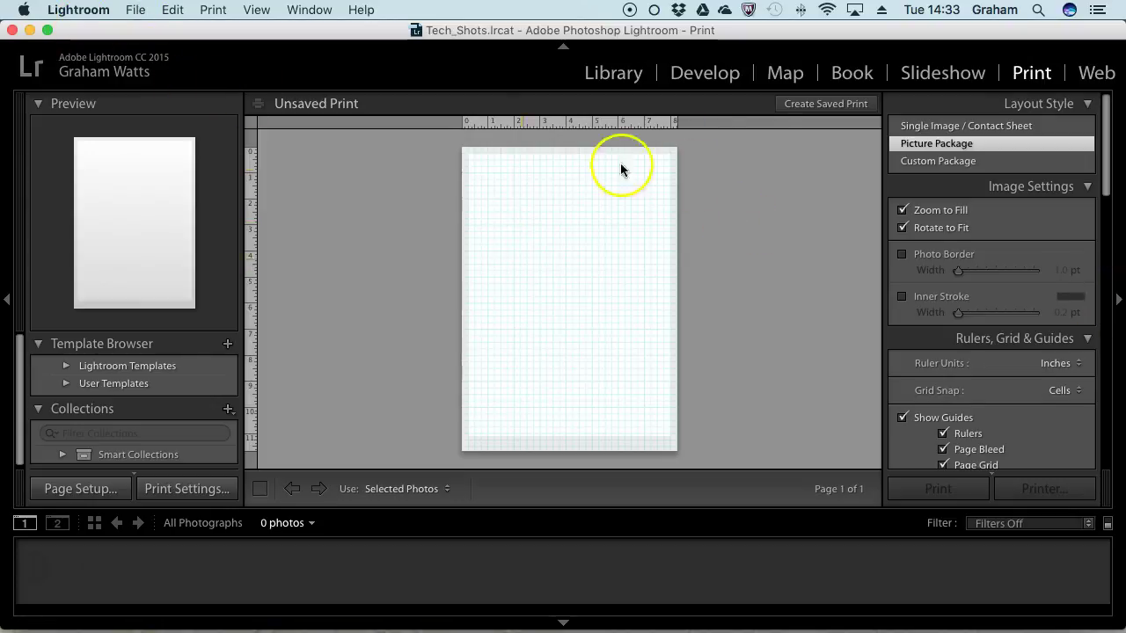
- Keep Print Job output set to Printer, then move to the Web module
{"action": "left_click_drag", "start_coordinate": [1105, 162], "coordinate": [1105, 383]}
{"action": "left_click", "coordinate": [1071, 189]}
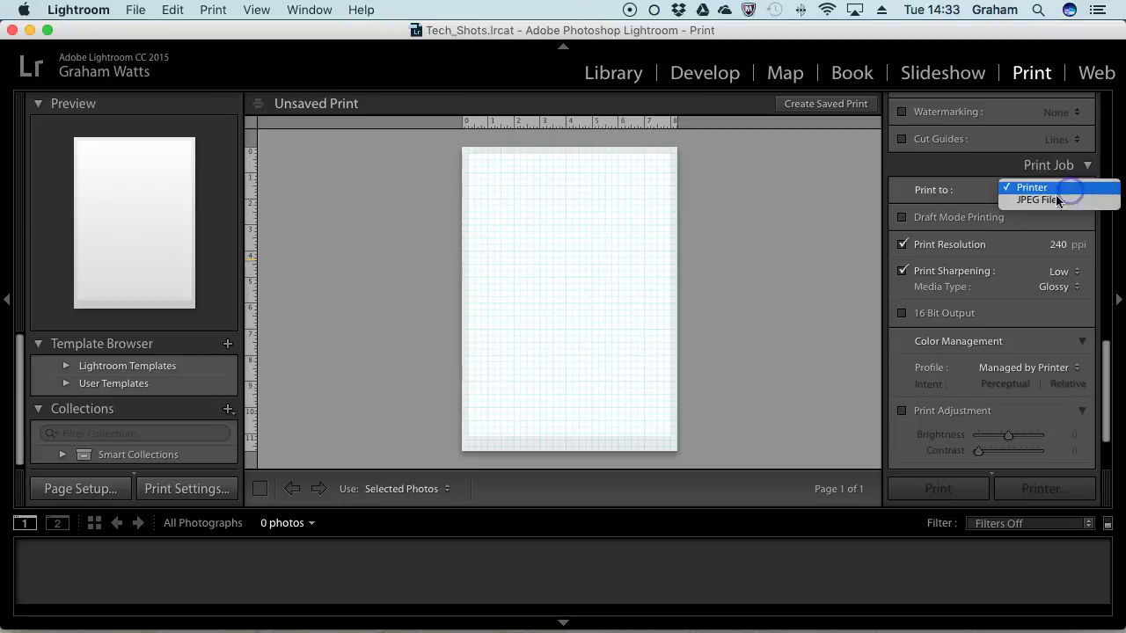
{"action": "left_click", "coordinate": [1103, 387]}
{"action": "left_click_drag", "start_coordinate": [1105, 387], "coordinate": [1106, 126]}
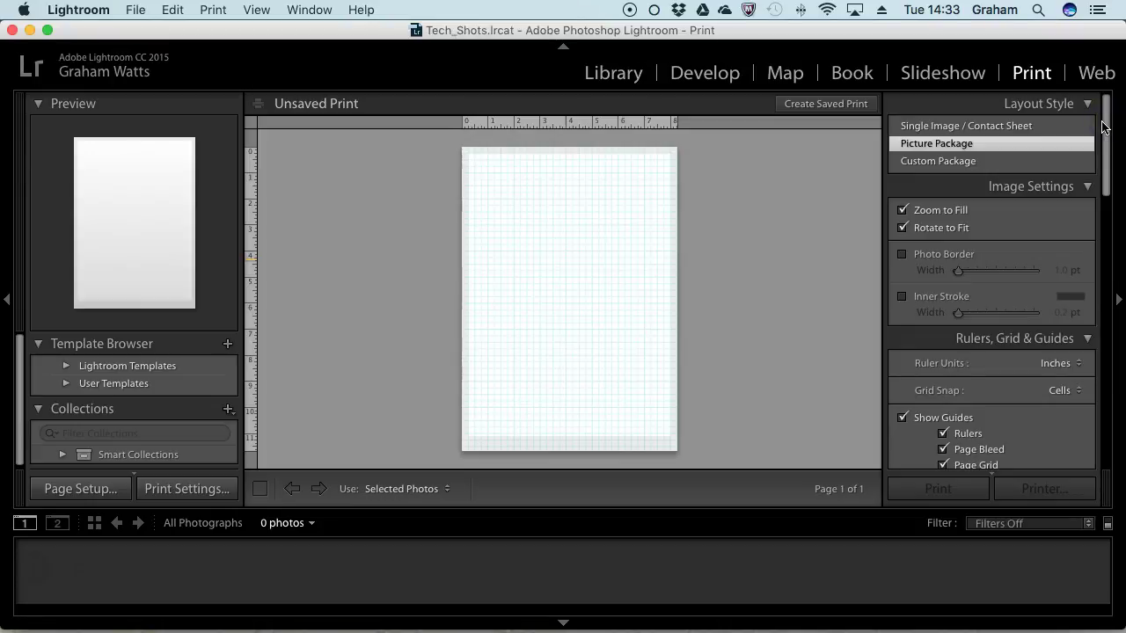
{"action": "left_click", "coordinate": [1034, 76]}
- Scroll through the Web module's empty Classic Gallery preview, then return to the empty Tech_Shots Library
{"action": "left_click", "coordinate": [1092, 74]}
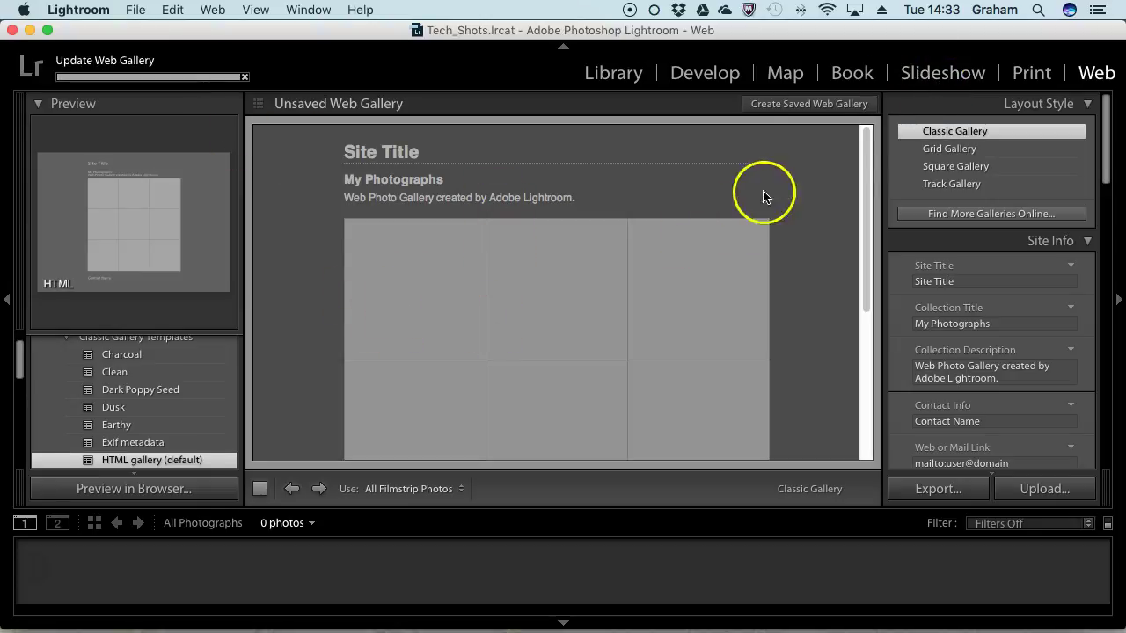
{"action": "left_click", "coordinate": [868, 206]}
{"action": "left_click_drag", "start_coordinate": [868, 206], "coordinate": [870, 339]}
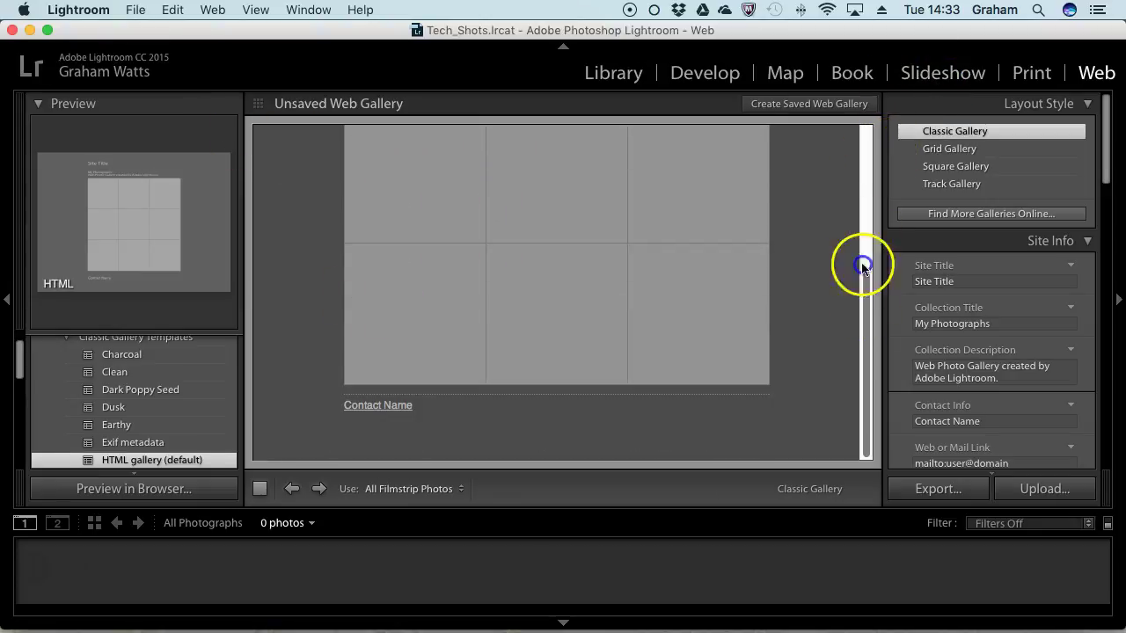
{"action": "left_click_drag", "start_coordinate": [867, 267], "coordinate": [854, 132]}
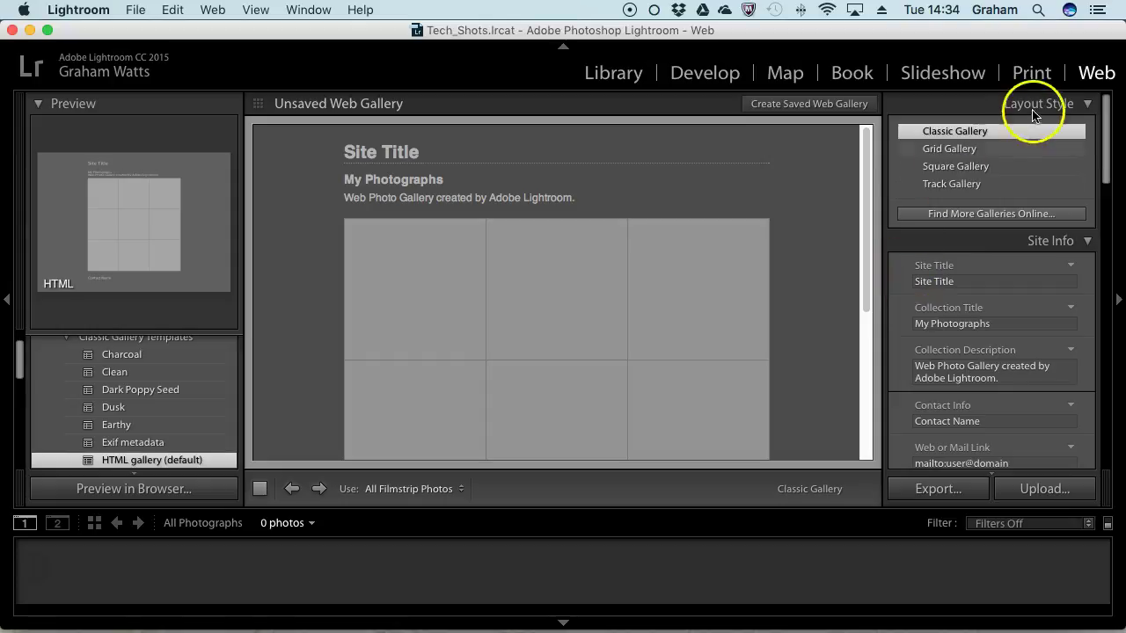
{"action": "left_click", "coordinate": [1091, 70]}
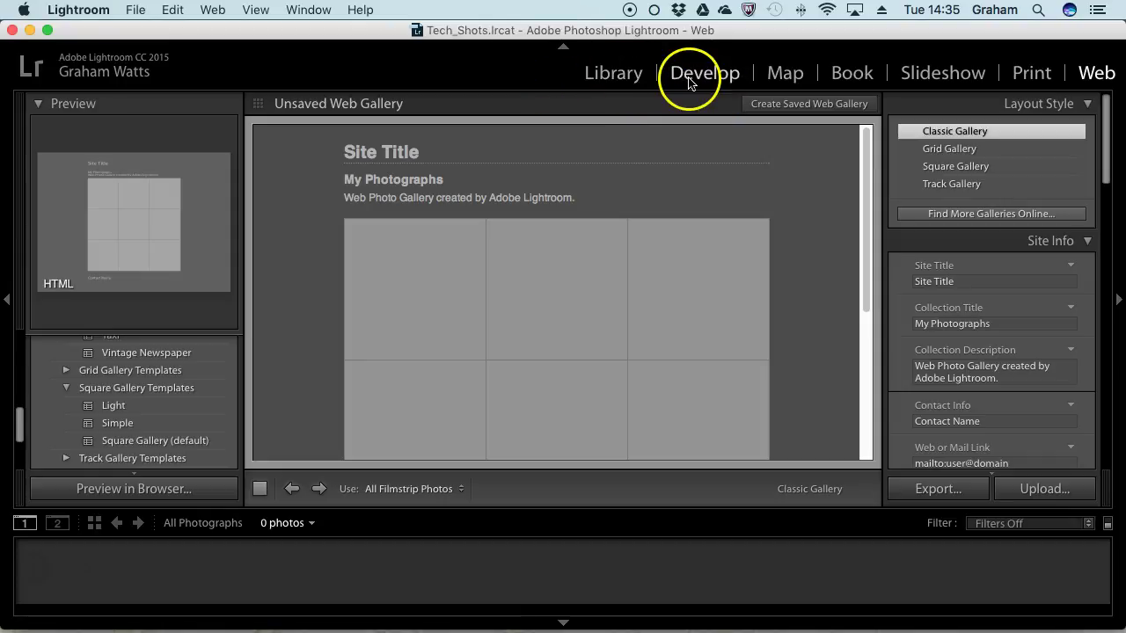
{"action": "left_click", "coordinate": [630, 78]}
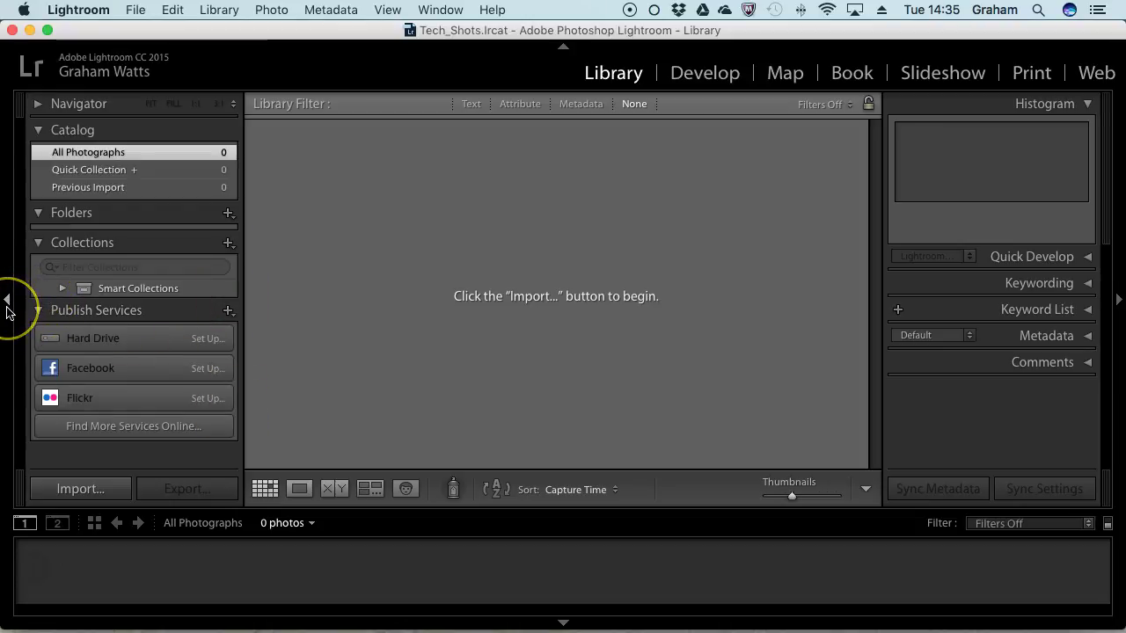
{"action": "left_click", "coordinate": [7, 303]}
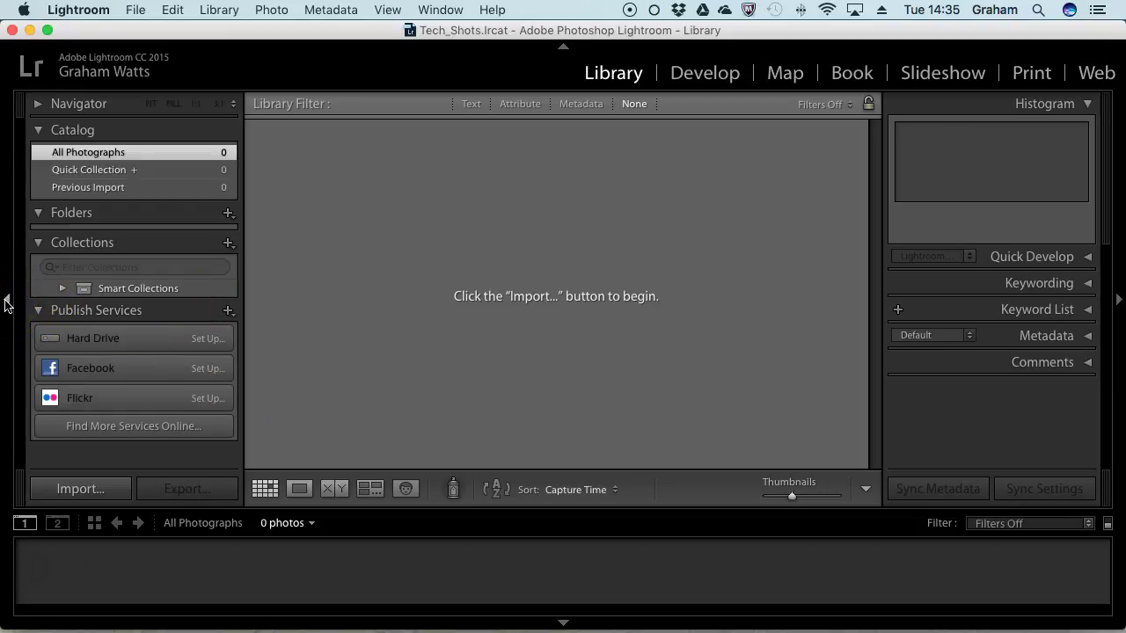
{"action": "left_click", "coordinate": [7, 303]}
{"action": "left_click", "coordinate": [8, 304]}
{"action": "left_click", "coordinate": [1118, 301]}
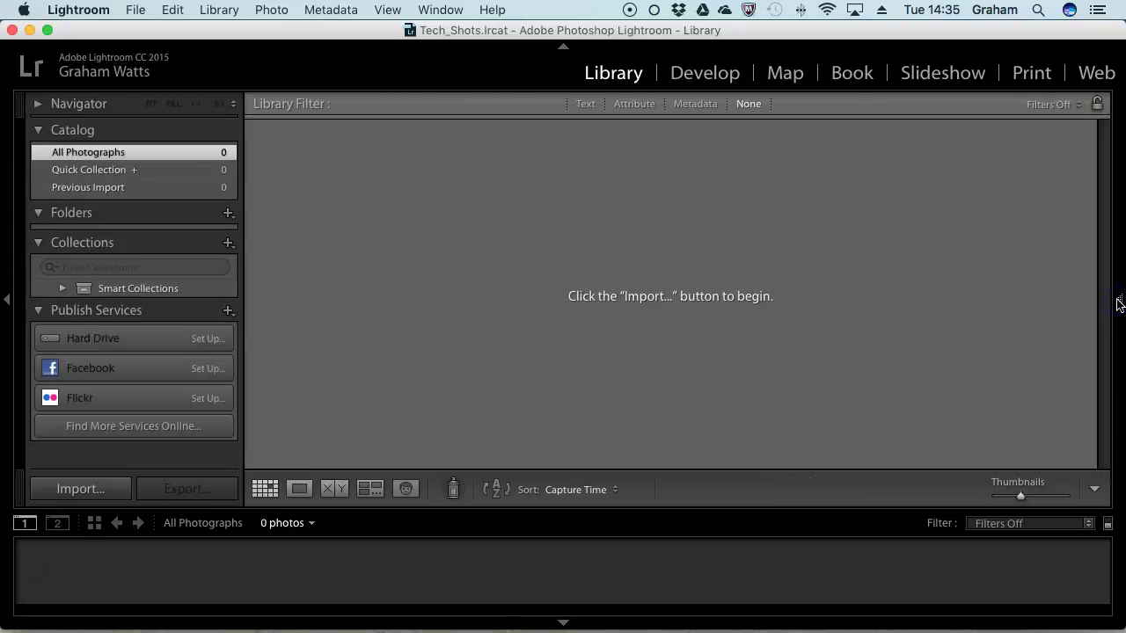
{"action": "left_click", "coordinate": [1119, 304]}
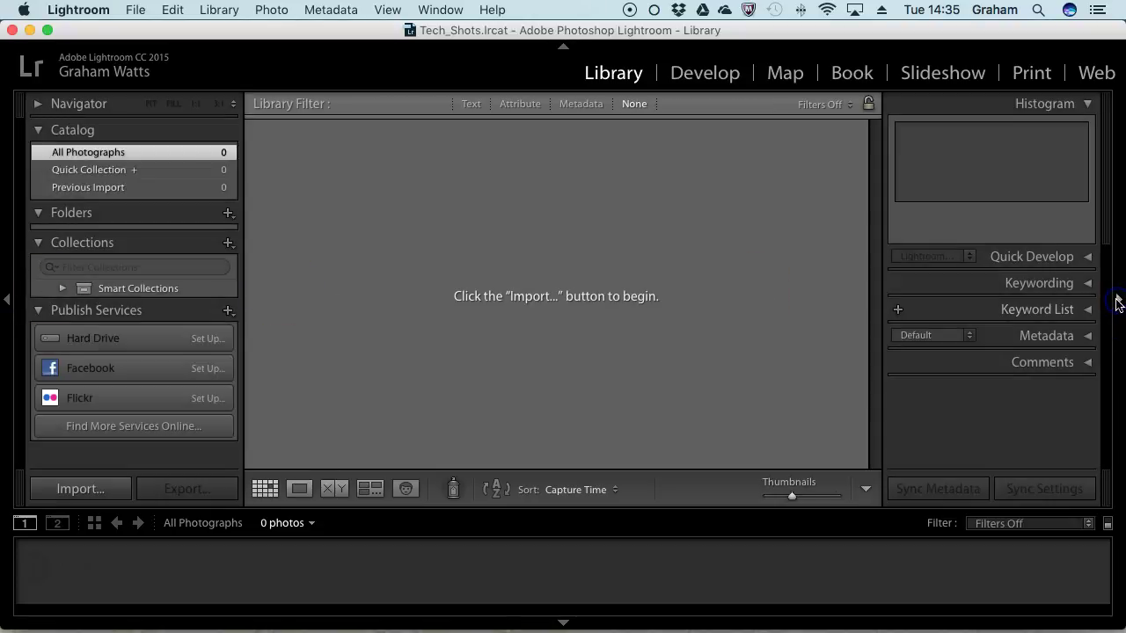
{"action": "left_click", "coordinate": [564, 624]}
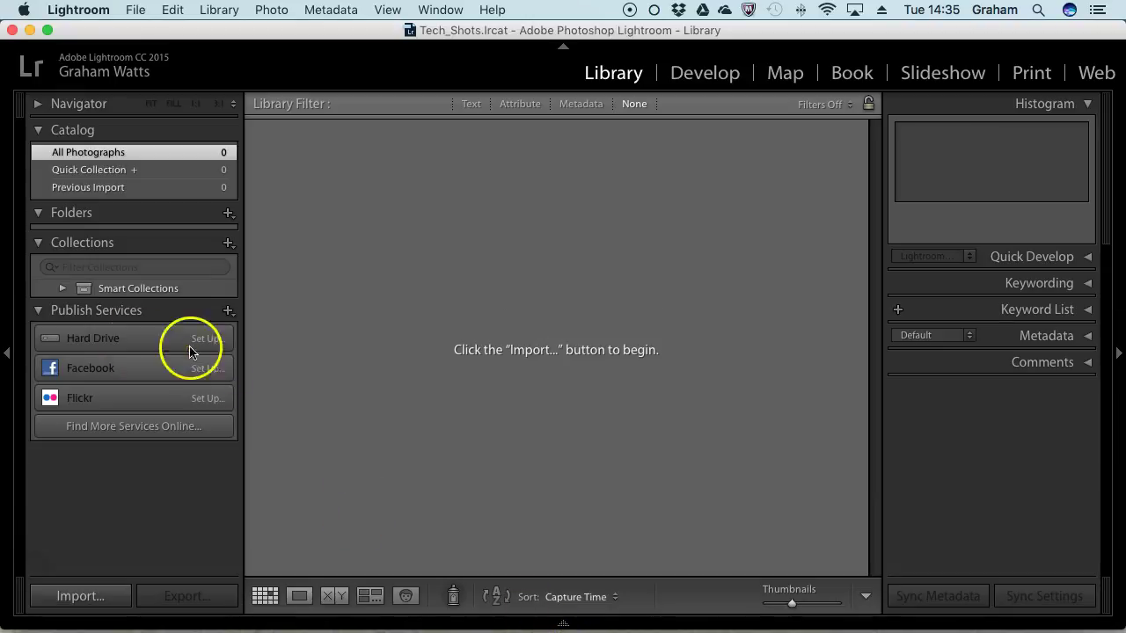
{"action": "left_click", "coordinate": [7, 352]}
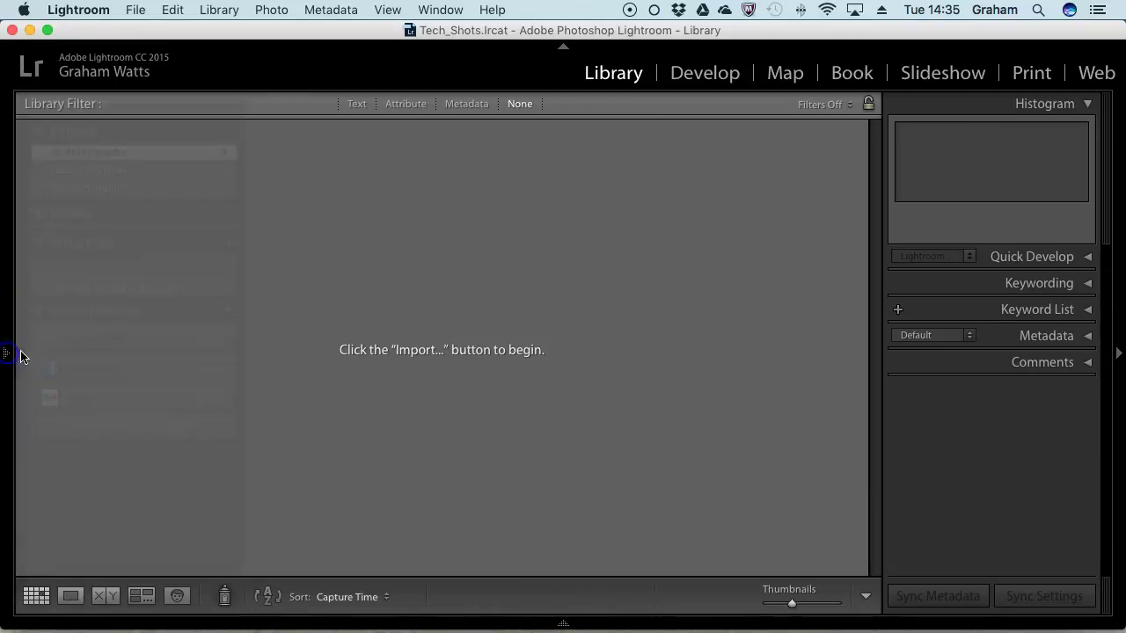
{"action": "left_click", "coordinate": [1118, 352]}
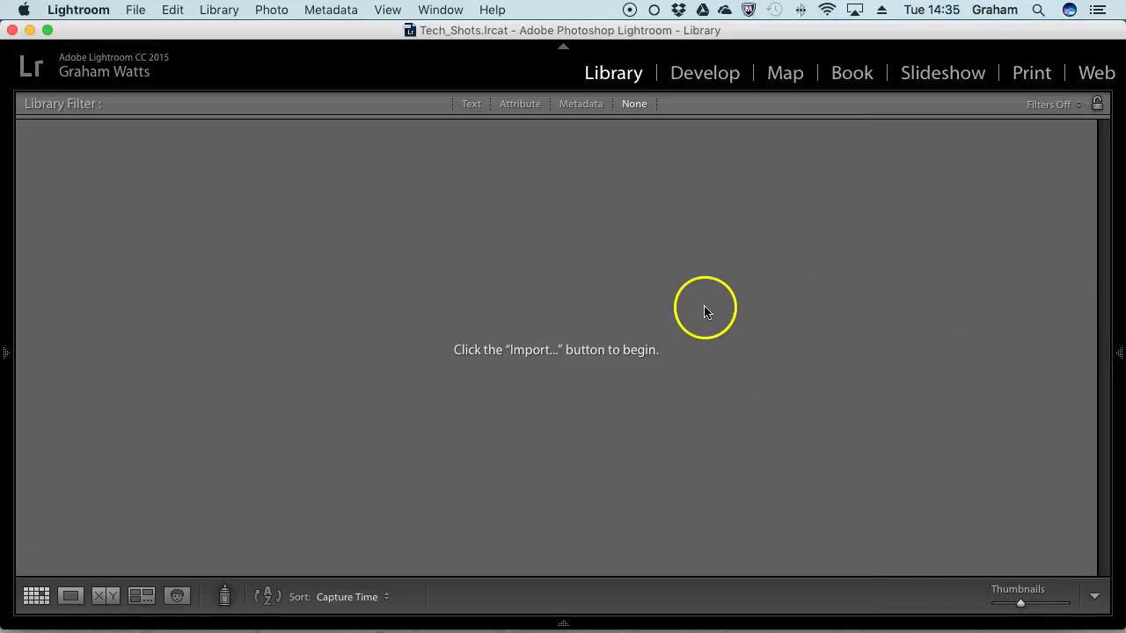
{"action": "left_click", "coordinate": [1118, 351]}
{"action": "left_click", "coordinate": [7, 352]}
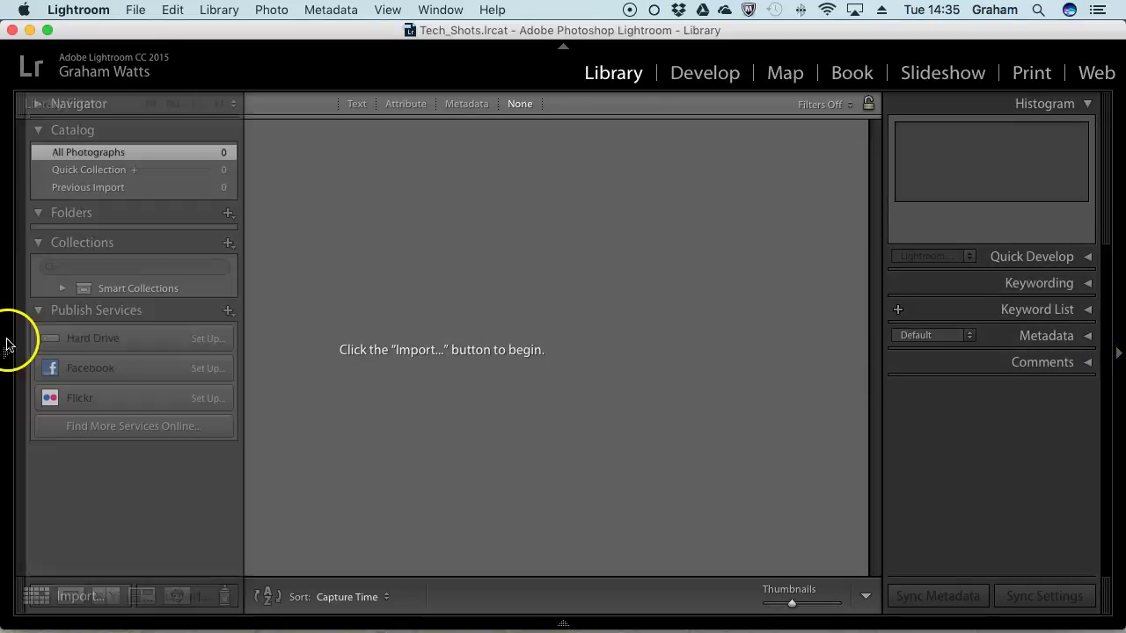
{"action": "left_click", "coordinate": [562, 627]}
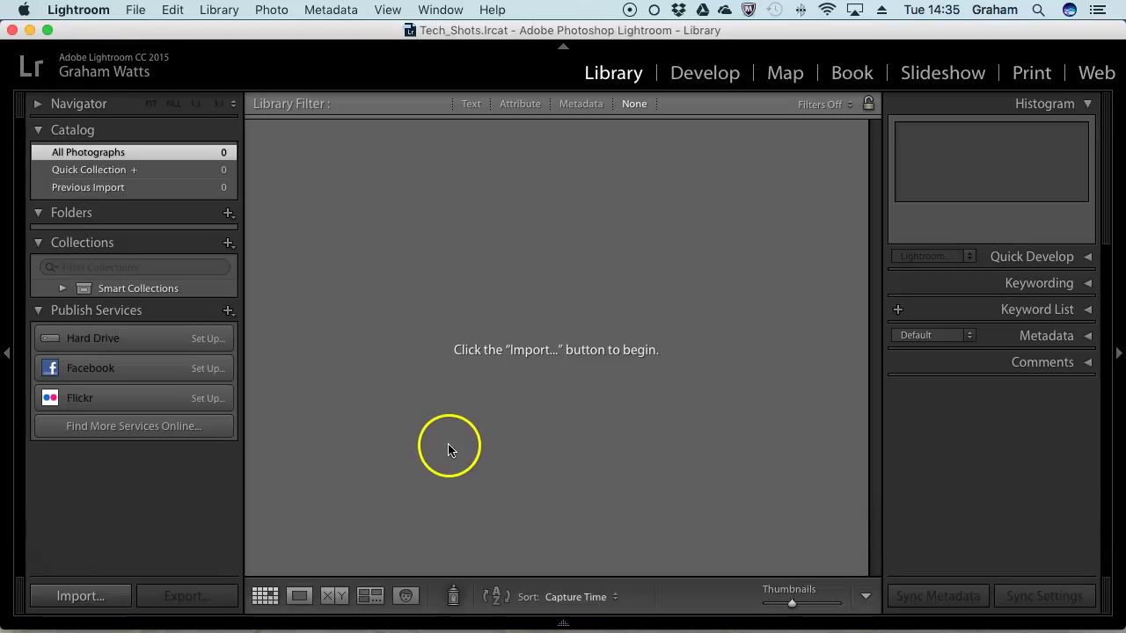
{"action": "left_click", "coordinate": [564, 626]}
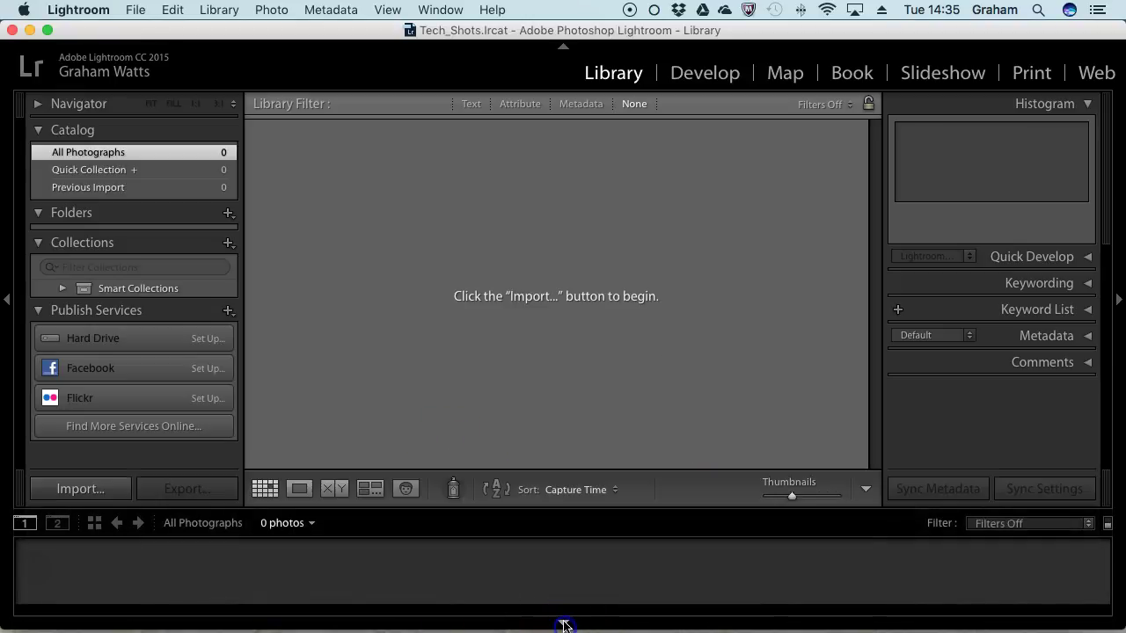
{"action": "left_click", "coordinate": [451, 250]}
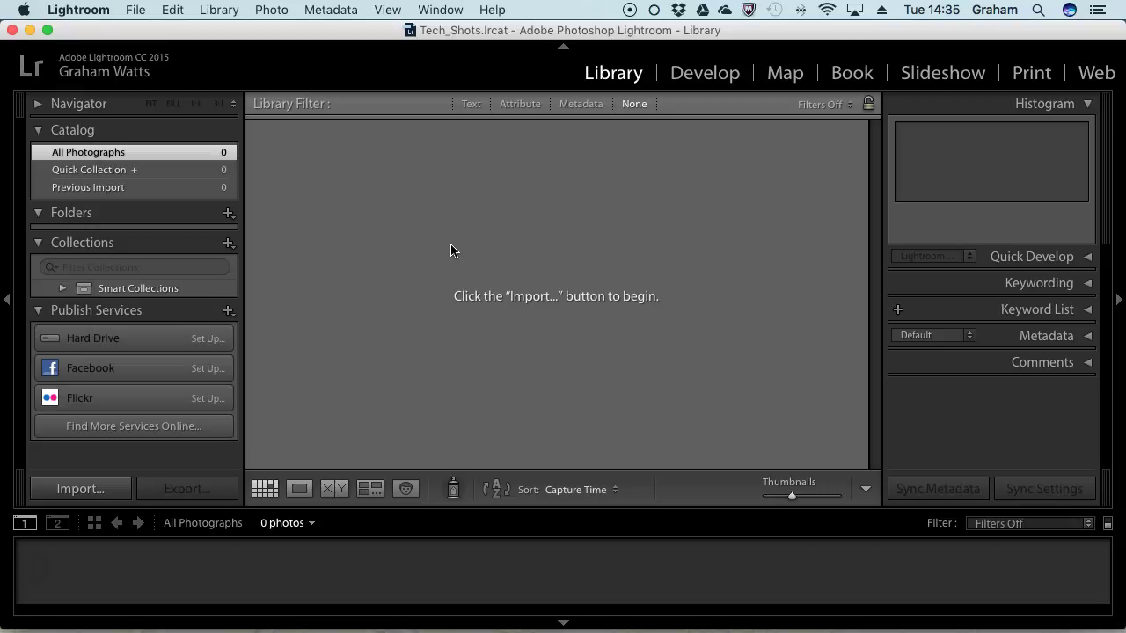
{"action": "key", "text": "l"}
{"action": "key", "text": "l"}
{"action": "key", "text": "l"}
{"action": "key", "text": "l"}
{"action": "key", "text": "l"}
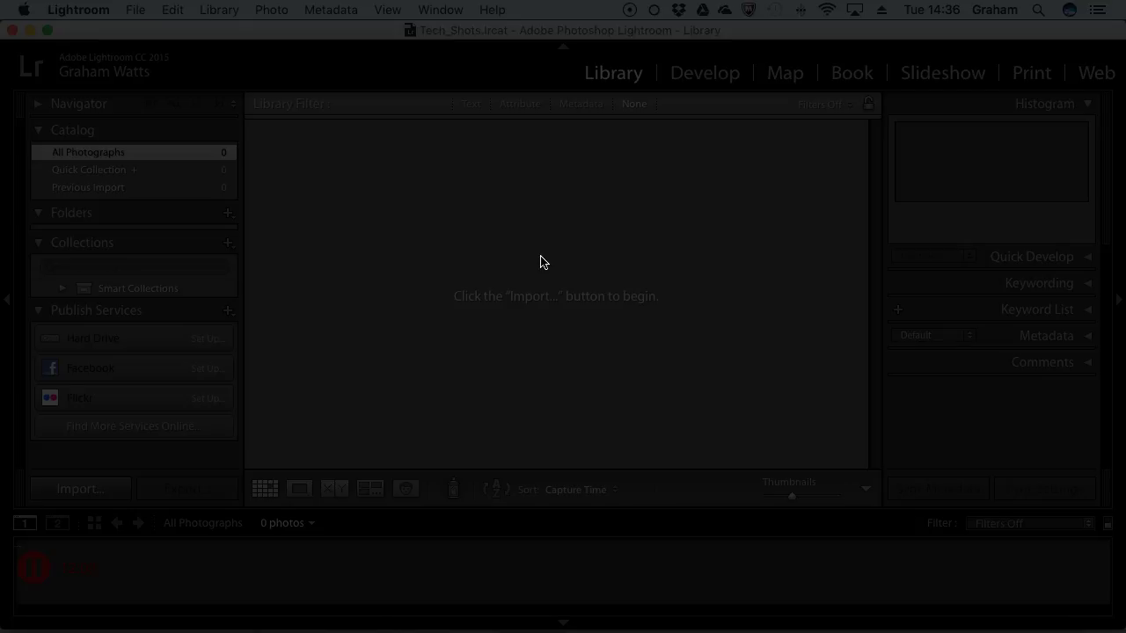
{"action": "left_click", "coordinate": [501, 256]}
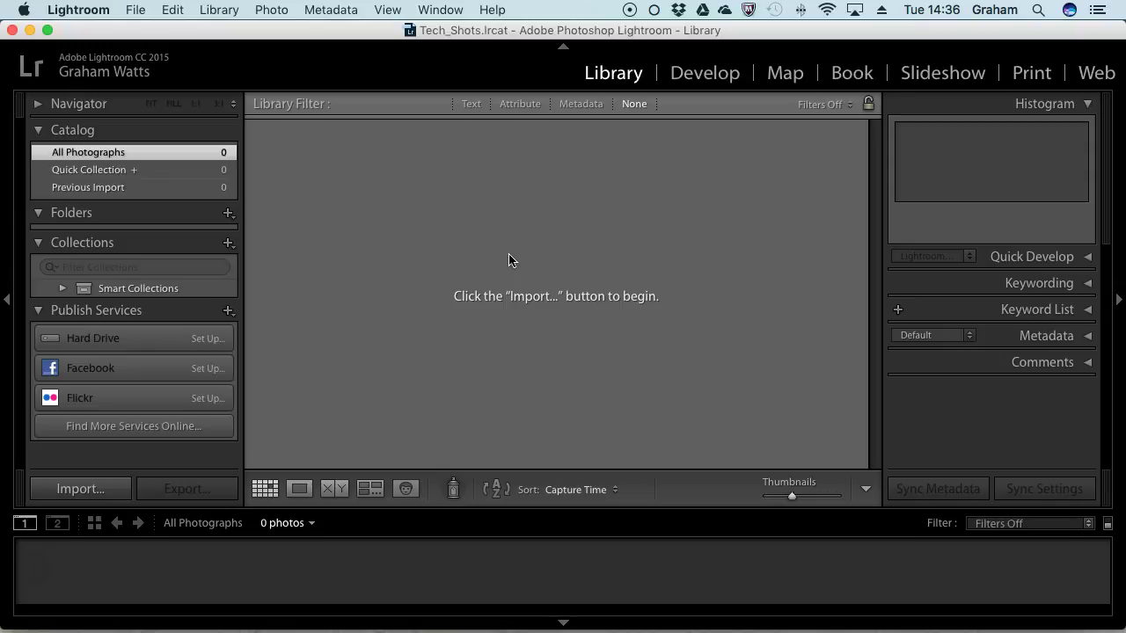
{"action": "left_click_drag", "start_coordinate": [508, 253], "coordinate": [326, 243]}
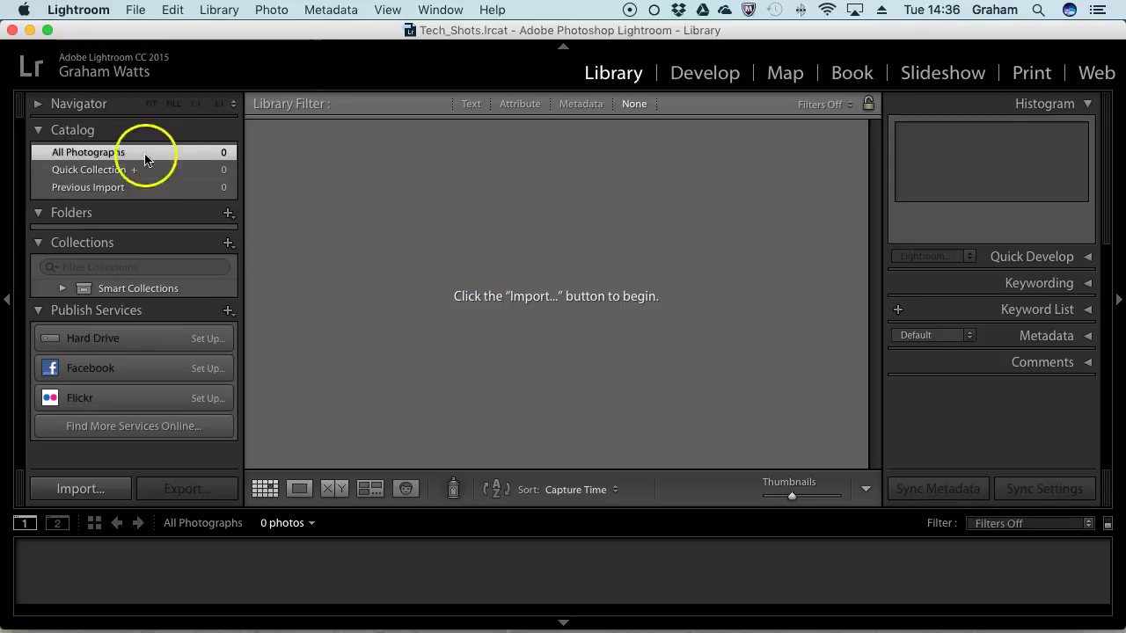